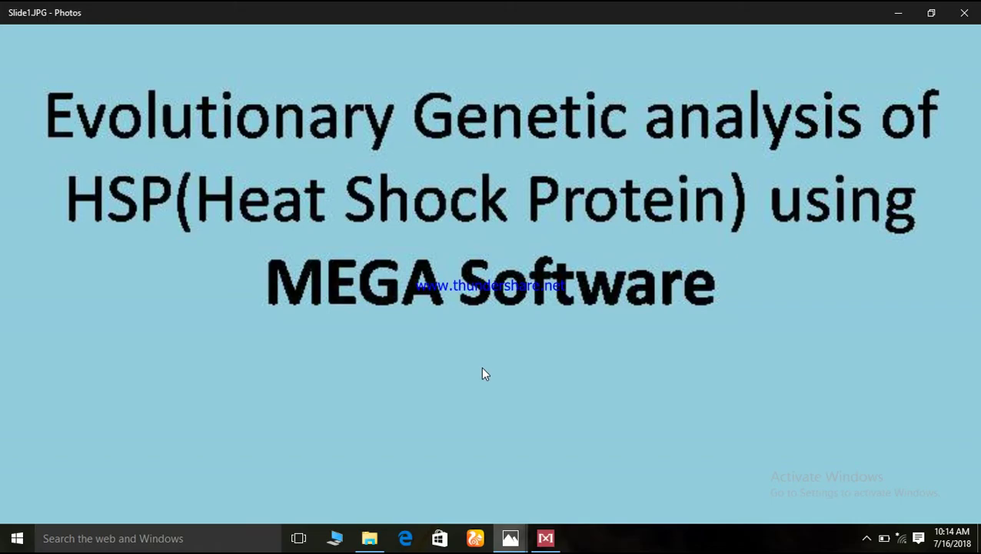
Step: Leave the HSP title slide and bring the MEGA X main window forward
click(545, 539)
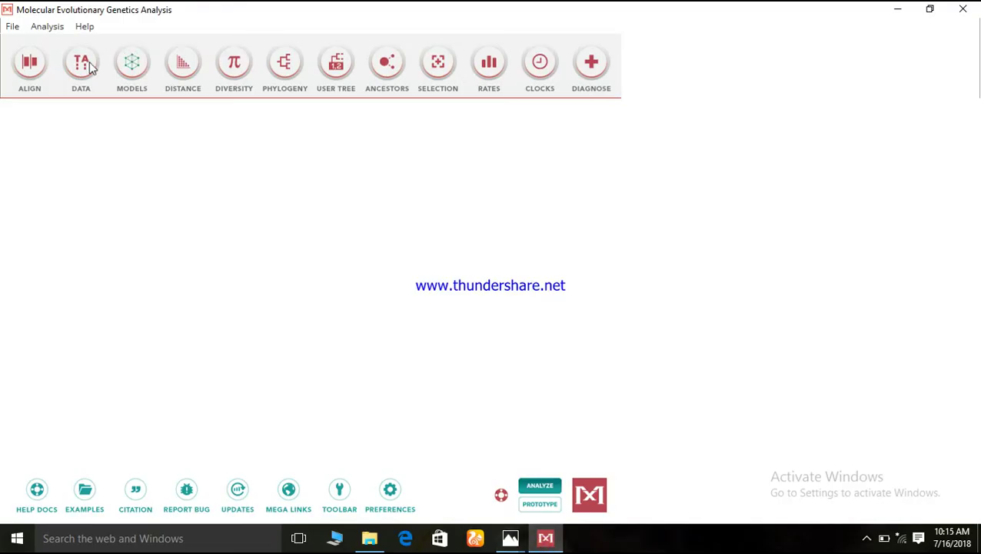
click(32, 84)
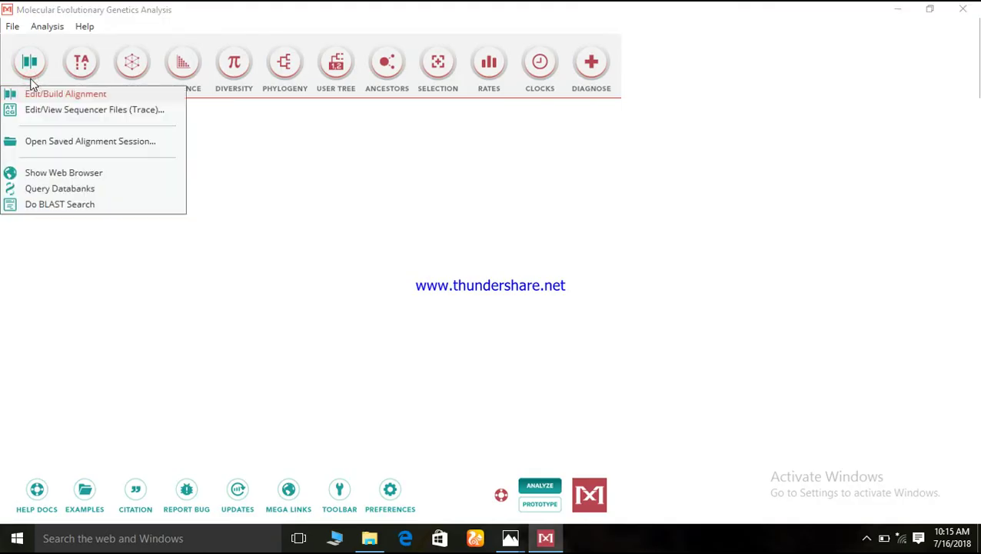
click(131, 65)
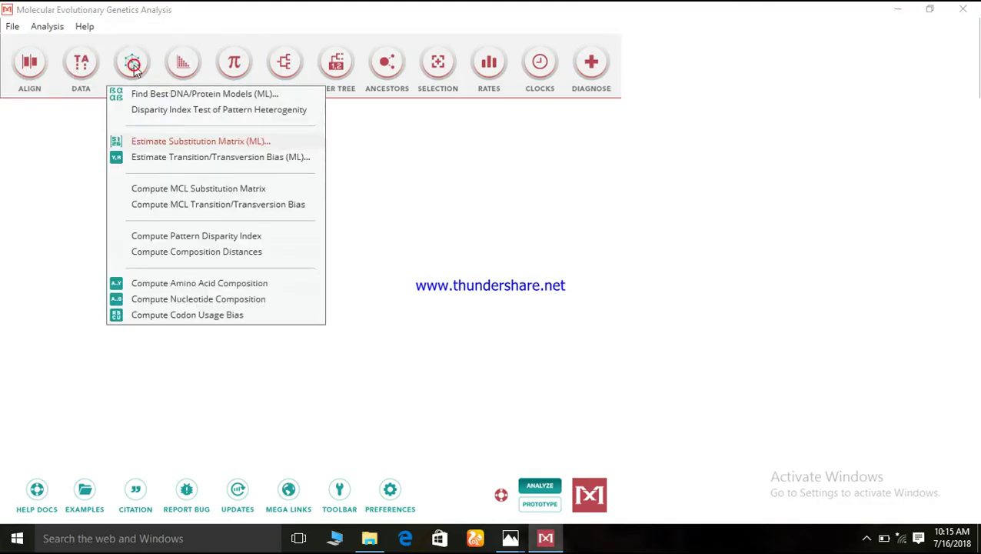
click(187, 68)
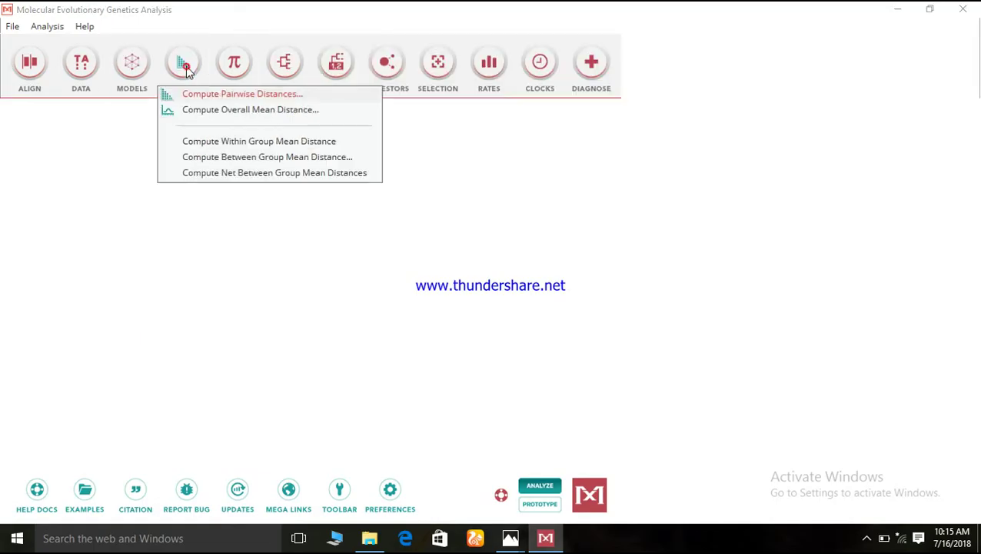
click(289, 74)
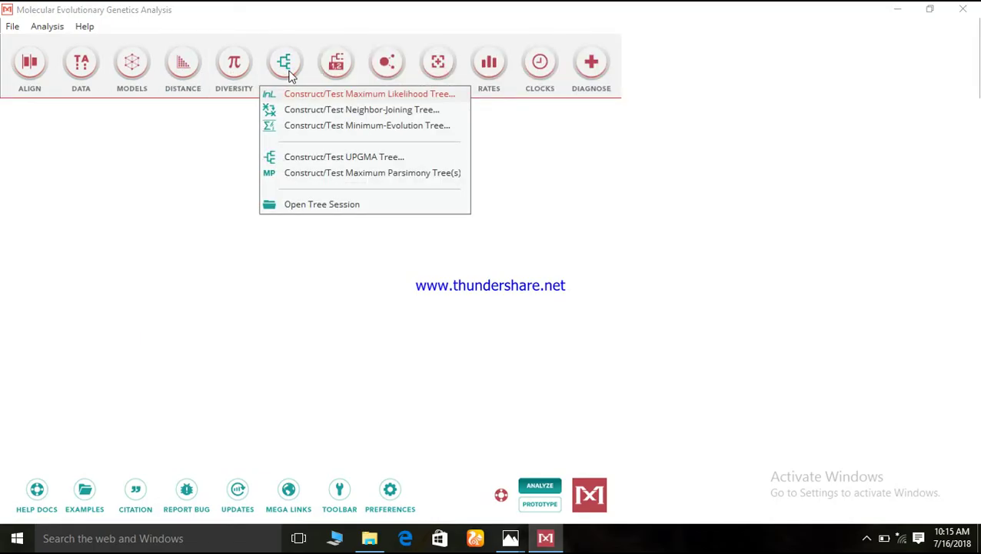
click(336, 72)
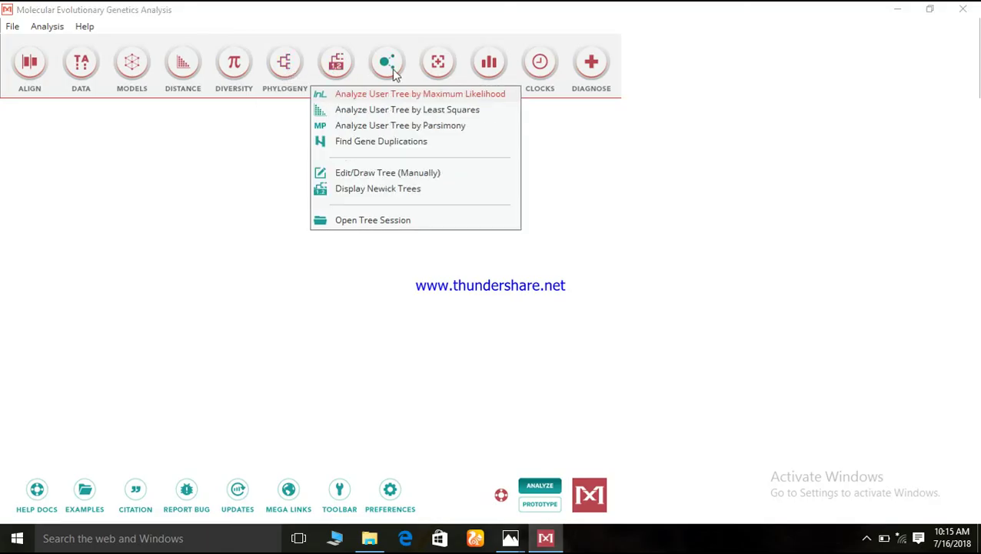
click(428, 74)
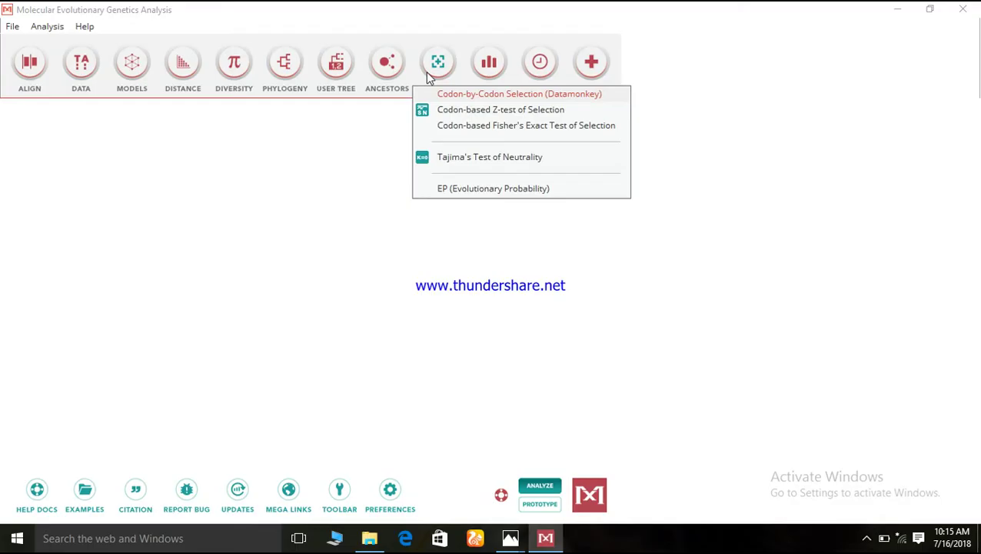
click(191, 360)
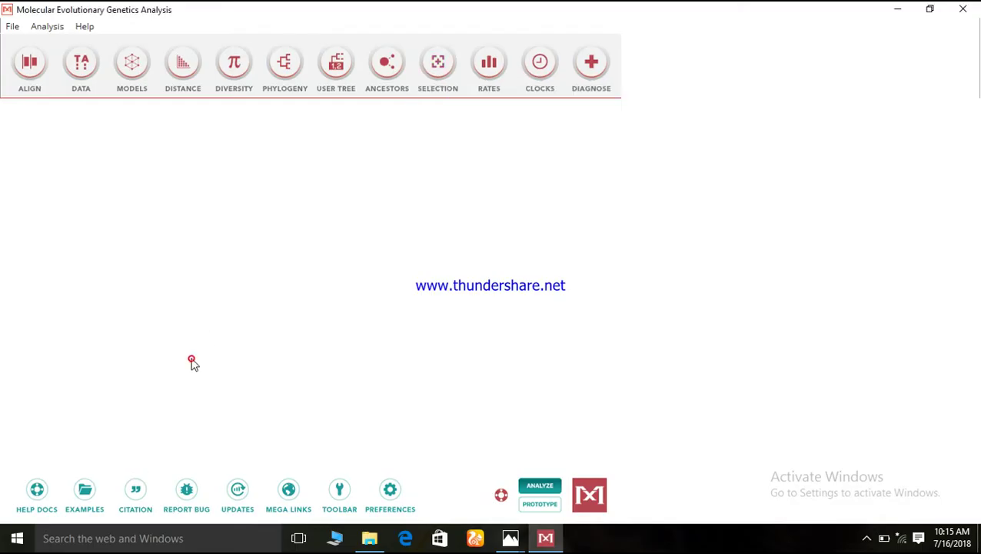
Step: Open heatshockprotein.fas from the Examples and send it to the Alignment Explorer
click(81, 511)
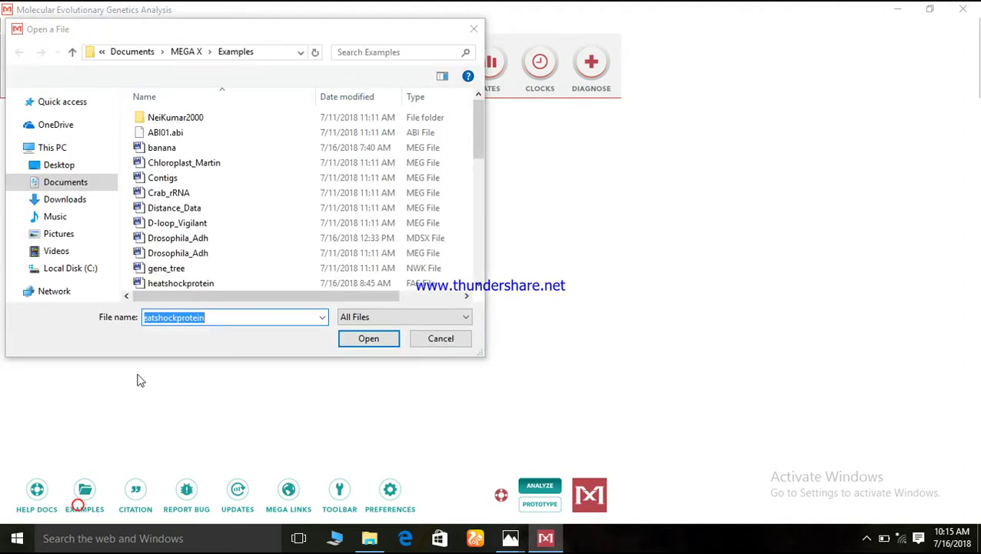
click(192, 283)
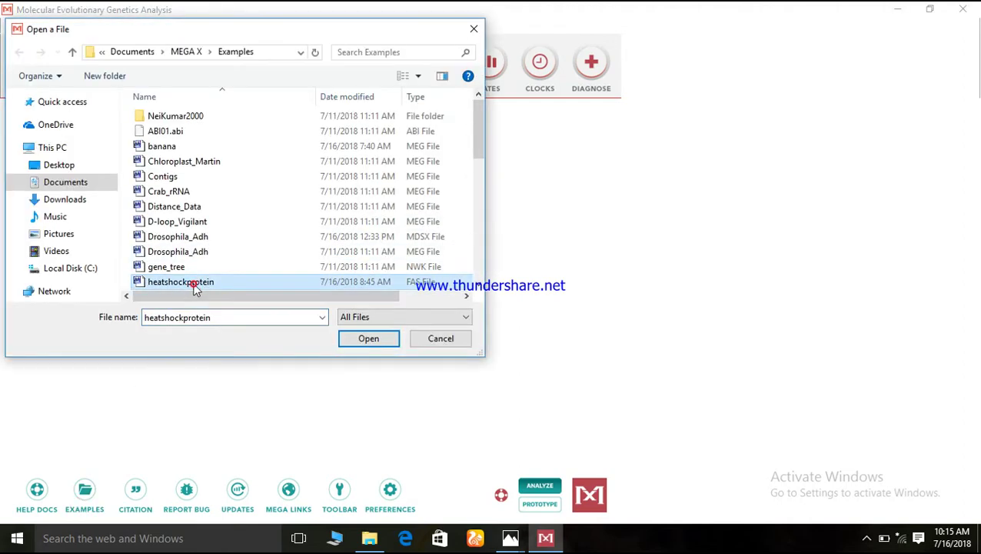
click(356, 343)
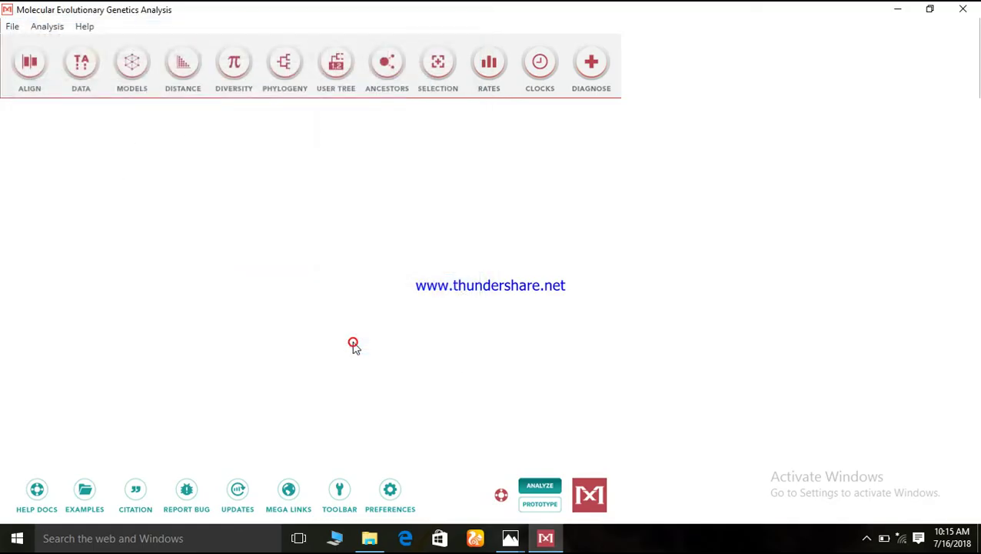
click(448, 282)
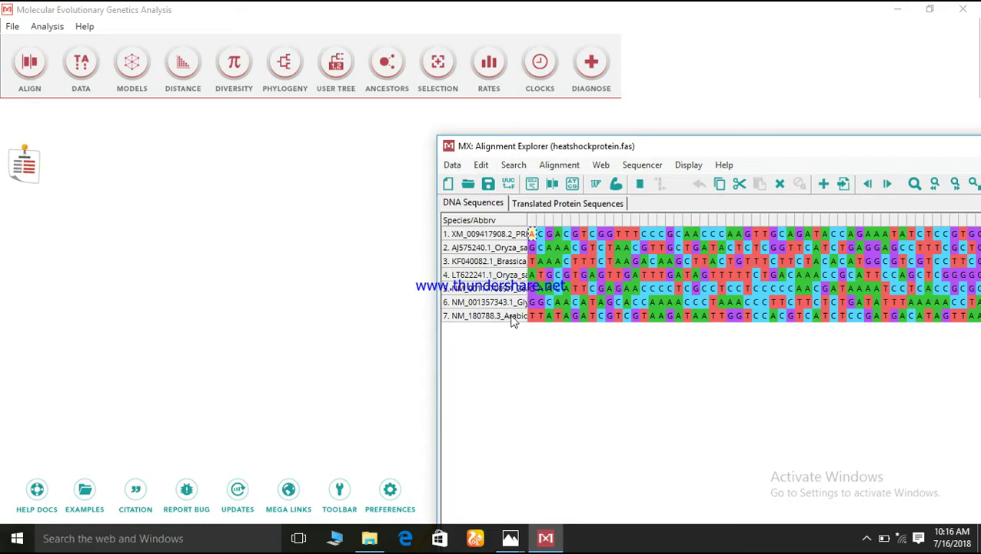
Step: Align all seven sequences with default ClustalW settings, then minimize the Alignment Explorer
click(564, 168)
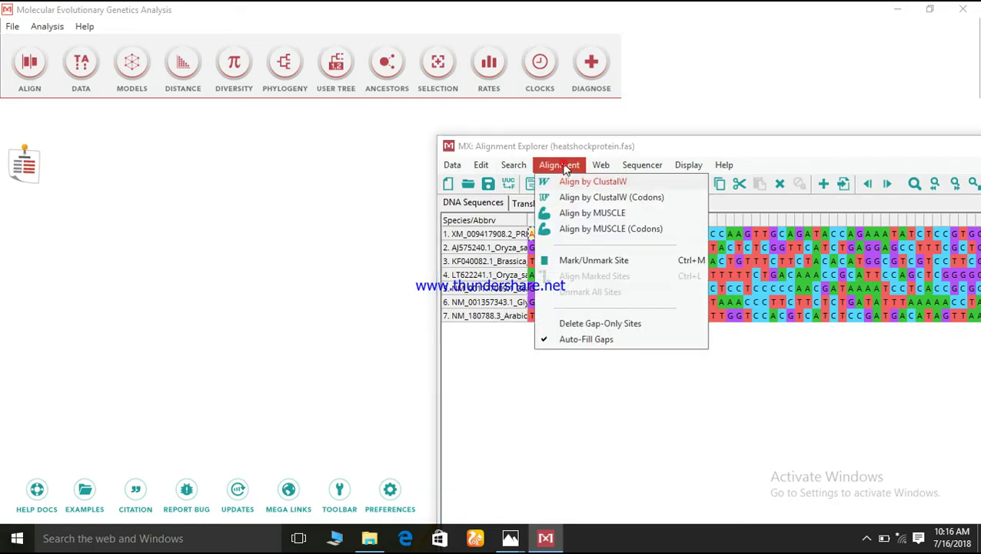
click(569, 183)
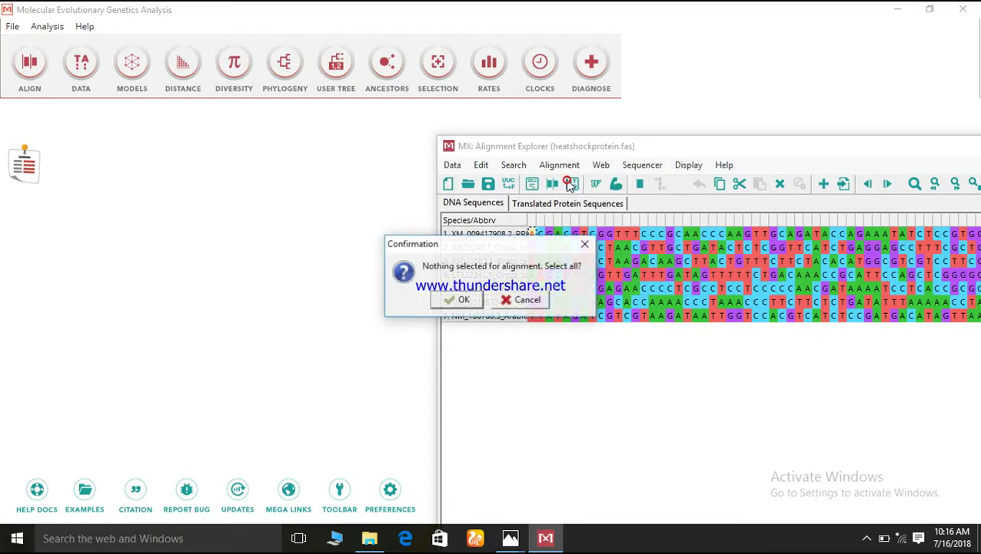
click(460, 300)
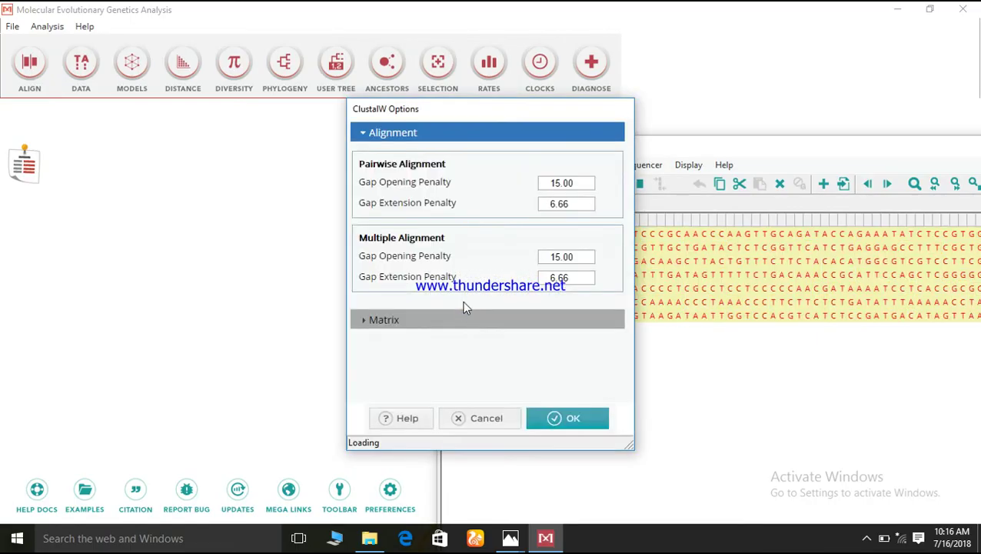
click(556, 419)
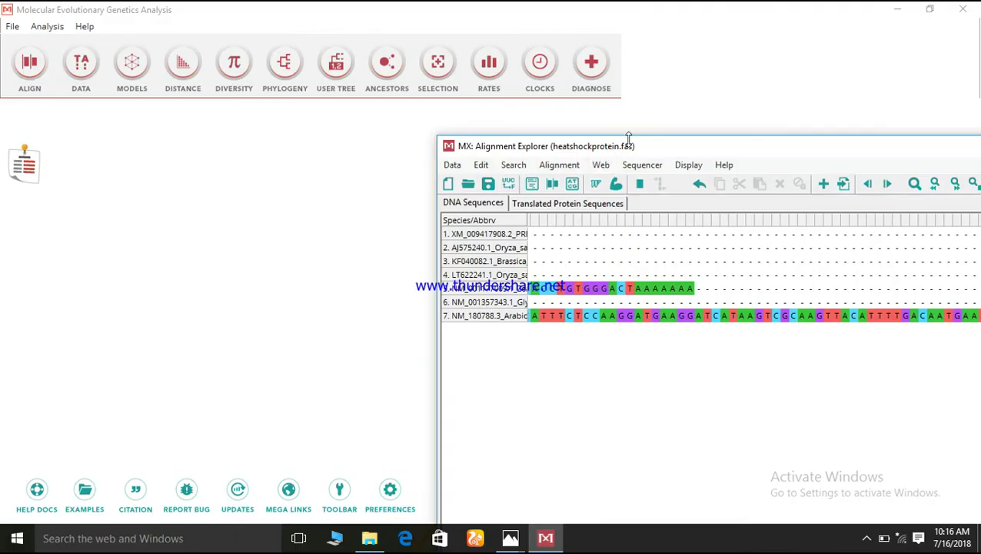
drag(630, 146, 421, 173)
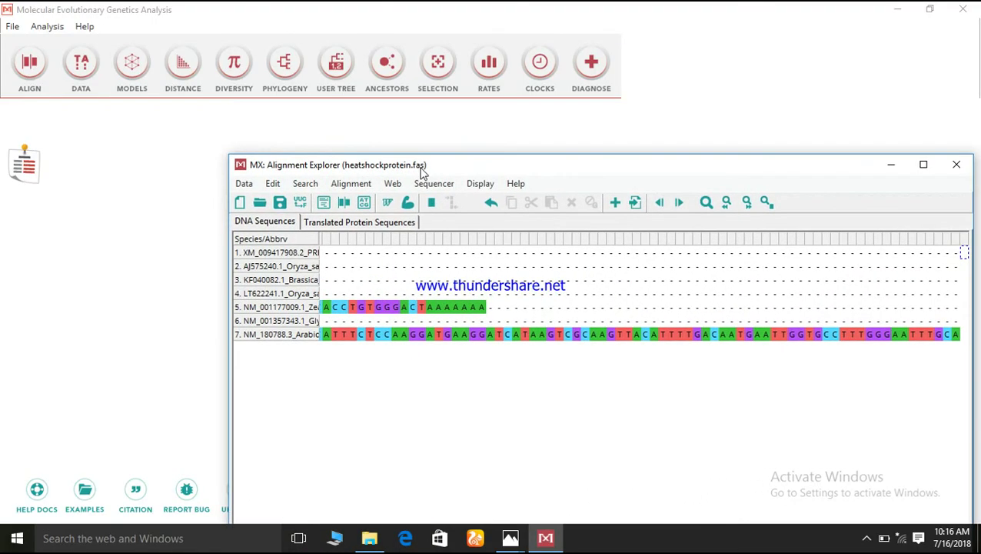
click(891, 165)
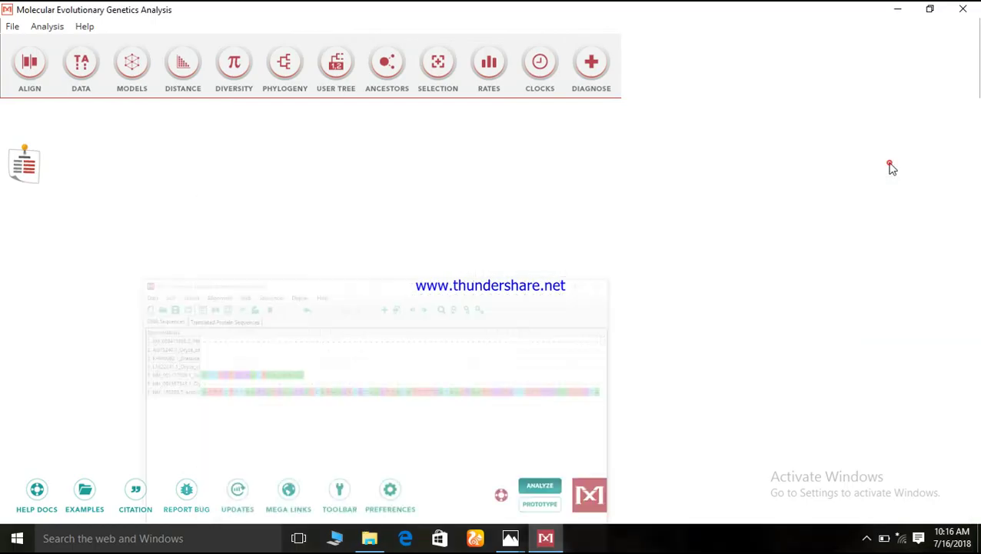
Step: Estimate the ML Tamura-Nei substitution matrix for heattolerance, then hide the caption window
click(137, 69)
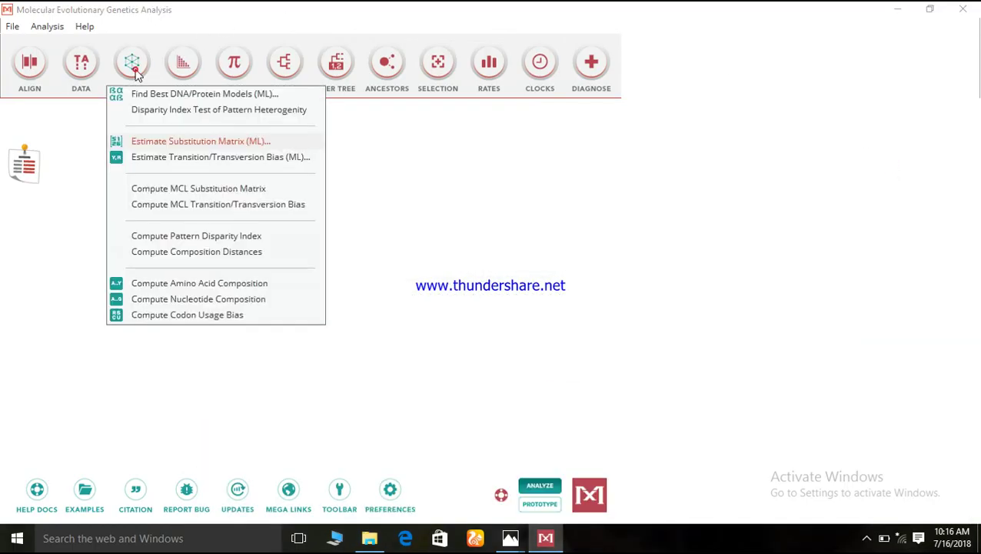
click(160, 145)
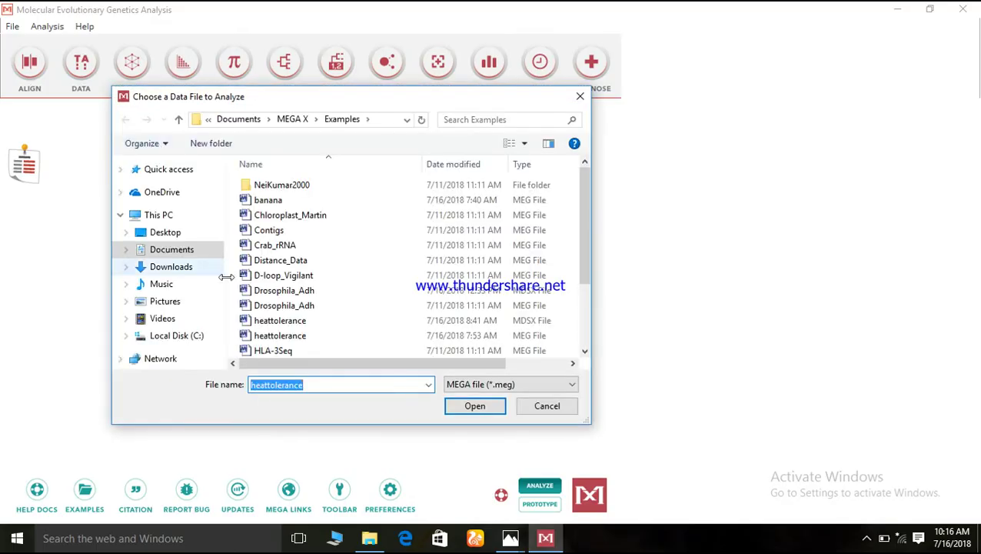
click(467, 406)
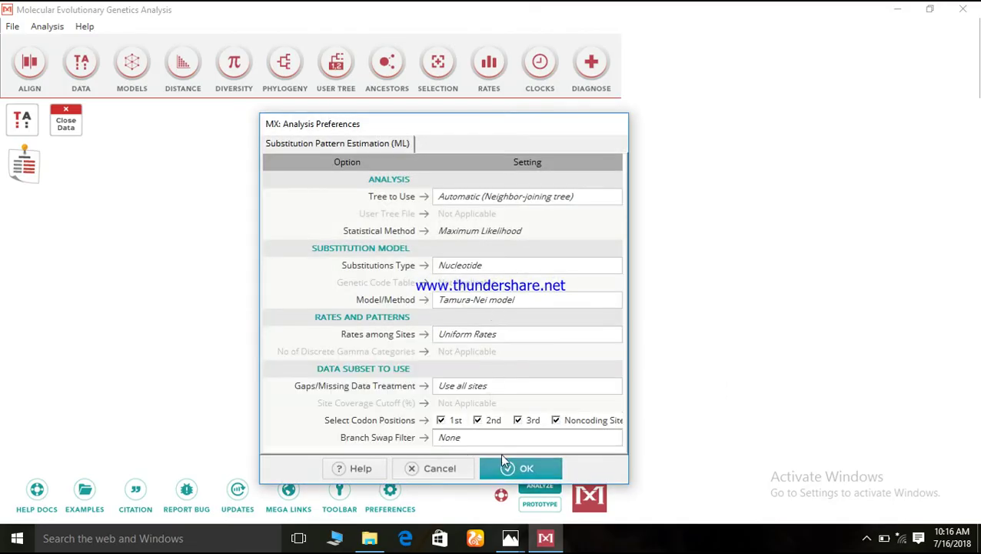
click(501, 461)
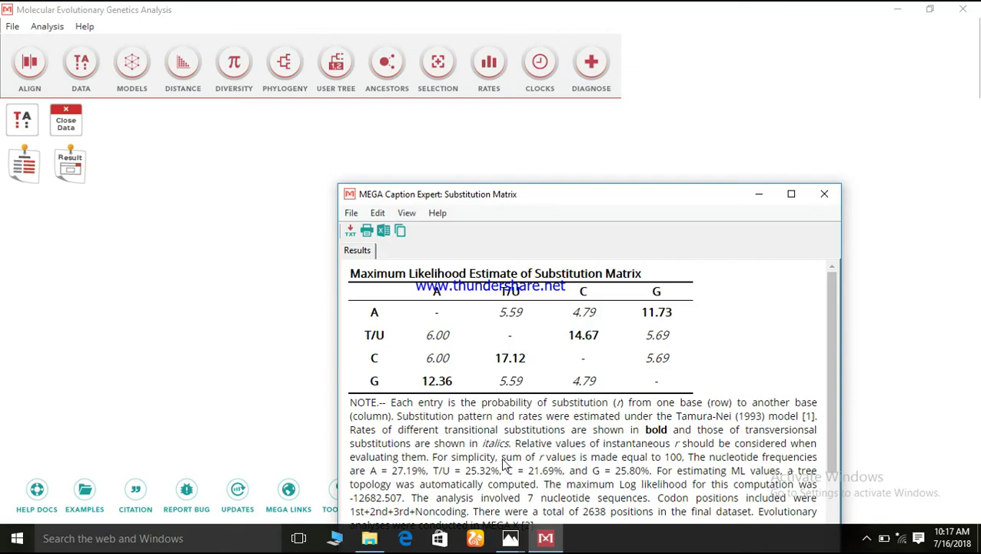
click(760, 194)
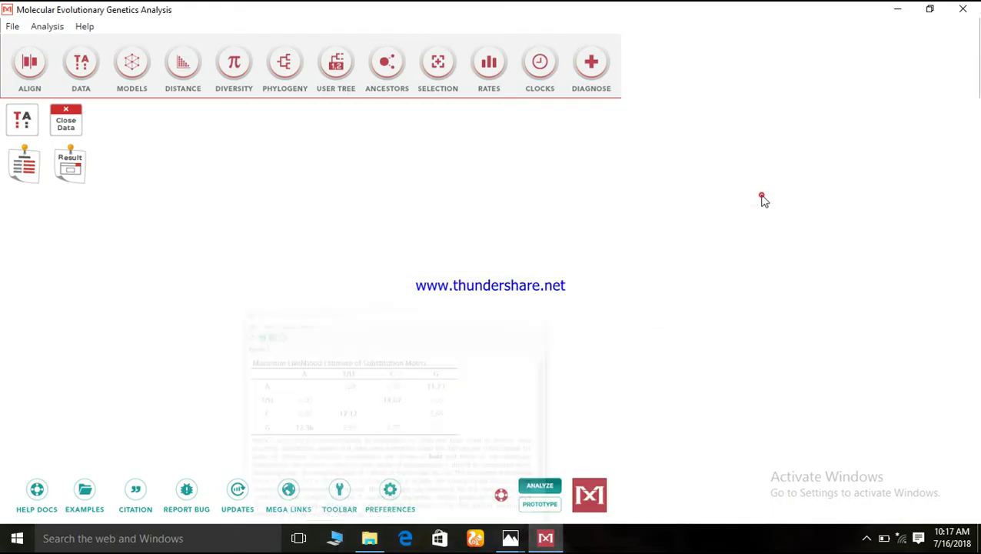
Step: Compute Maximum Composite Likelihood pairwise distances, view the matrix full-screen, then minimize it
click(182, 64)
click(198, 95)
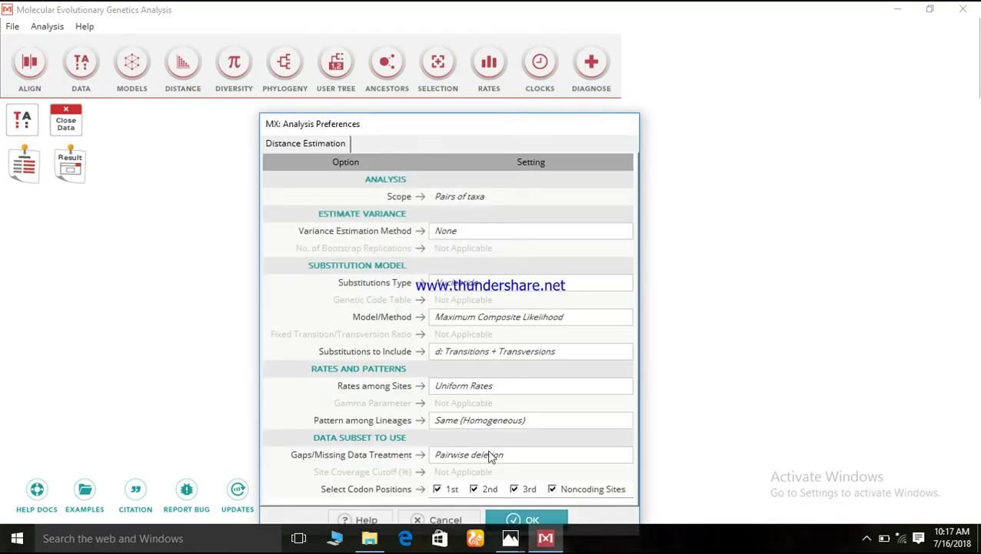
click(508, 518)
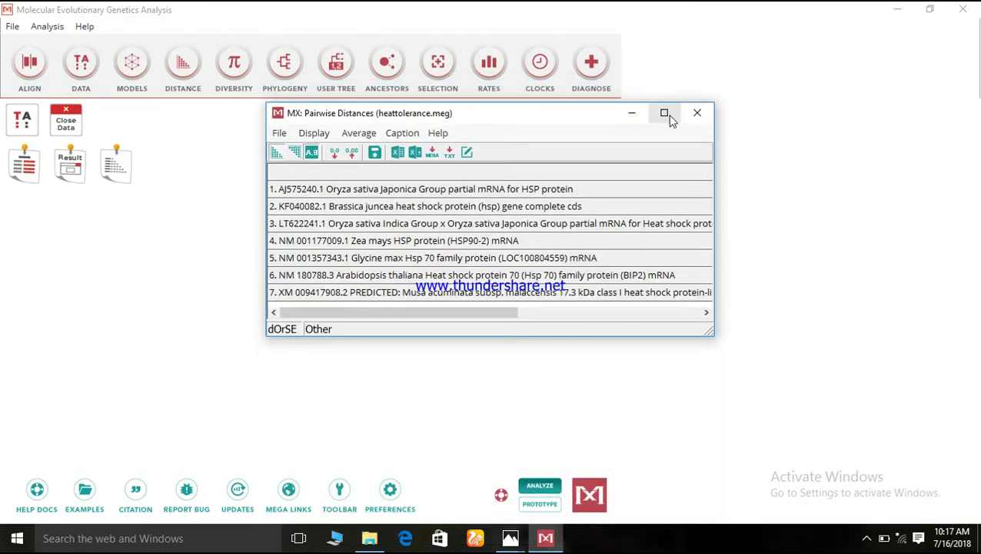
click(664, 113)
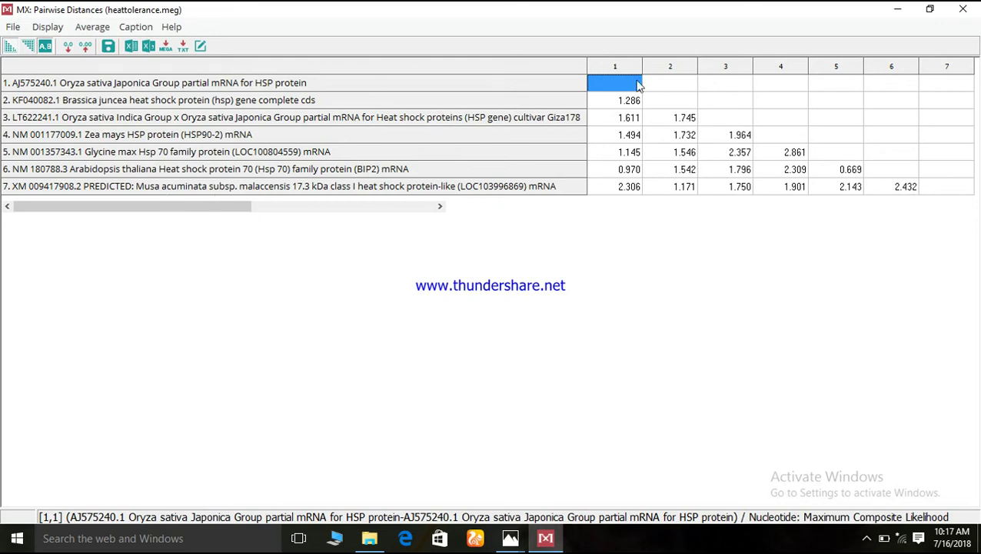
click(896, 11)
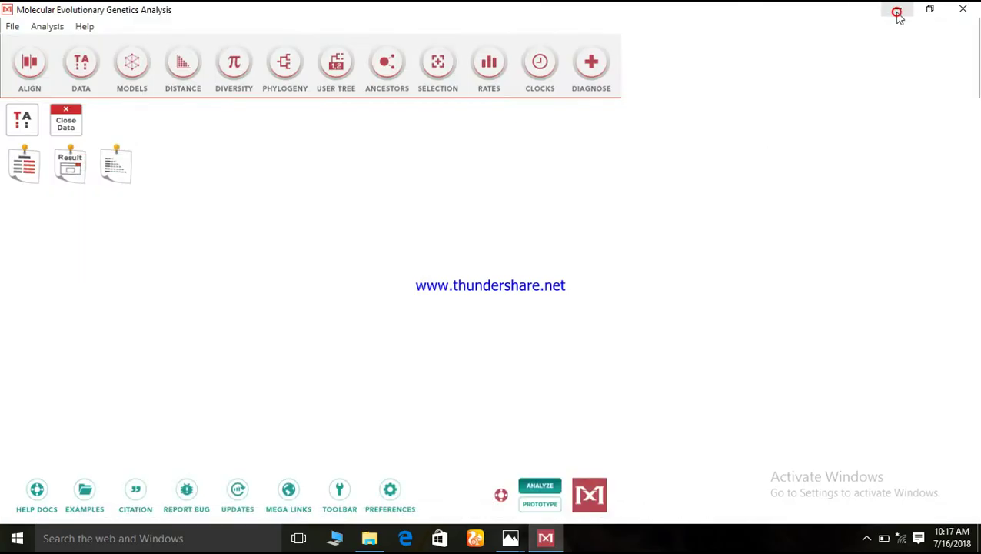
Step: Build the Neighbor-Joining tree with default settings, read its caption maximized, then minimize it
click(289, 79)
click(303, 110)
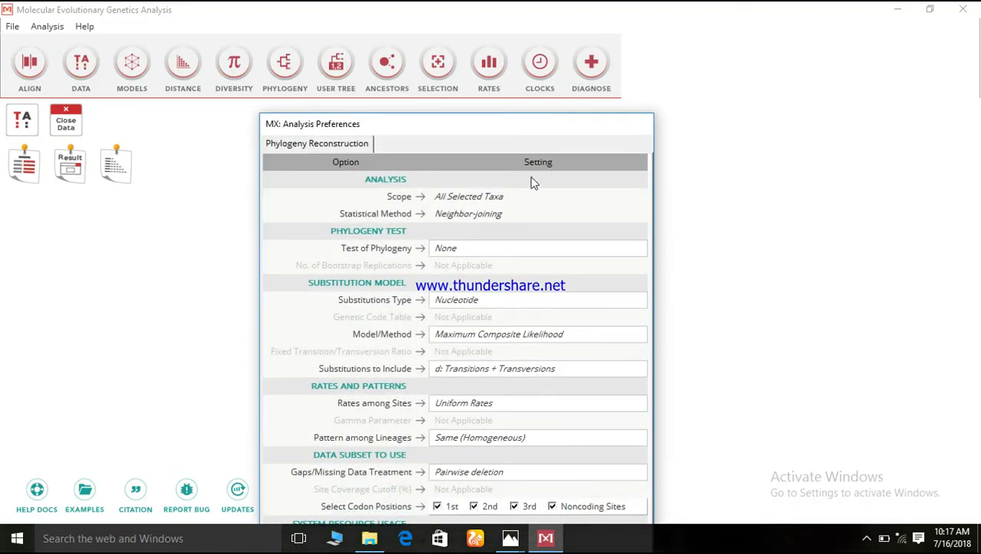
drag(522, 131, 513, 64)
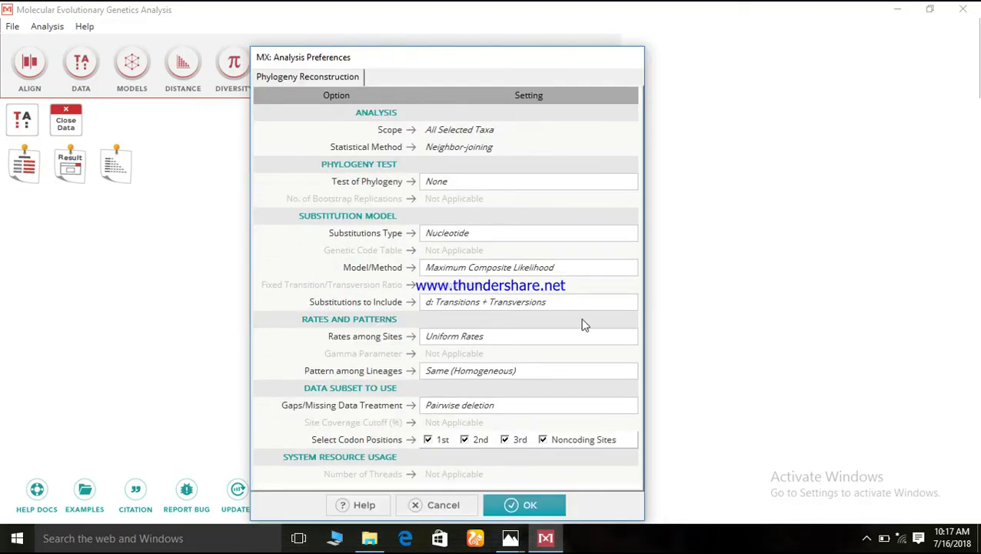
click(525, 506)
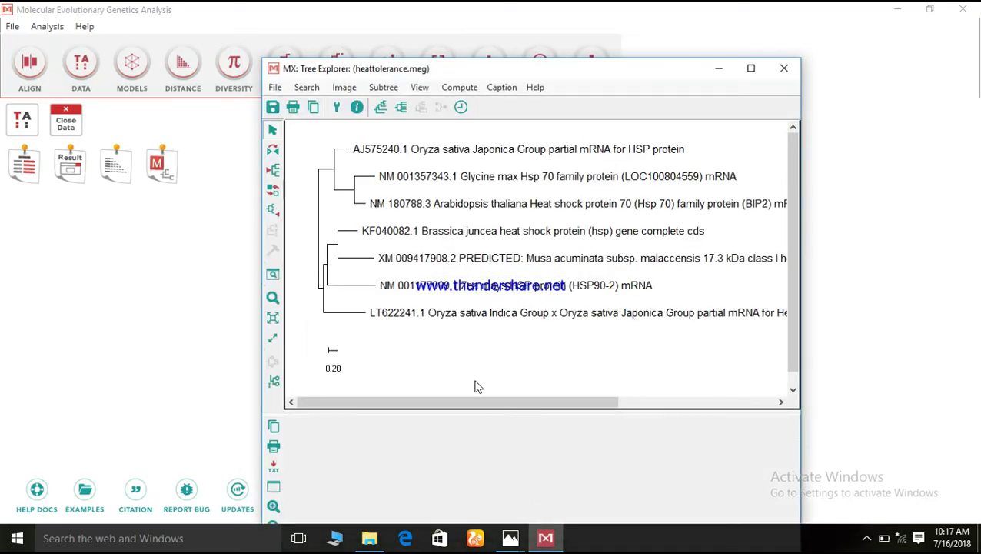
click(751, 69)
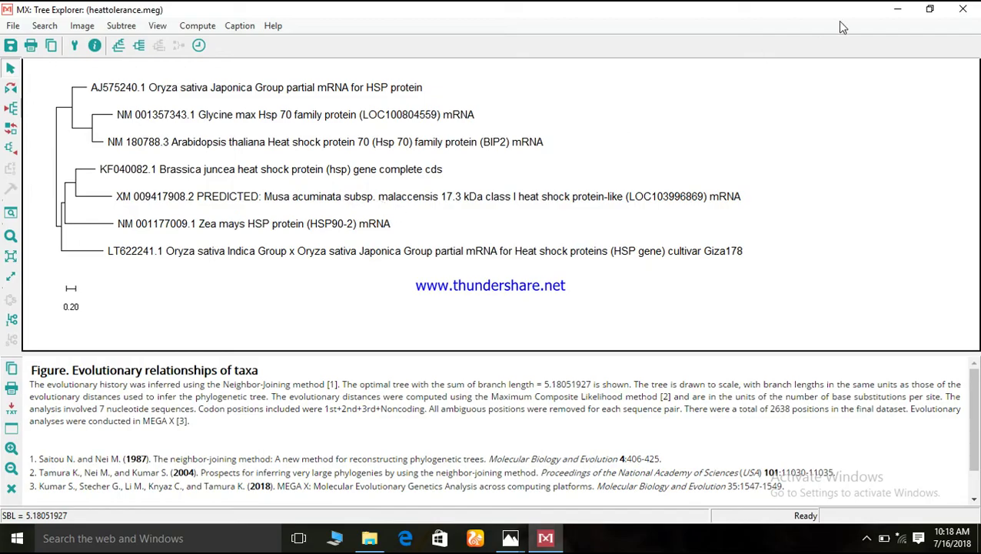
click(895, 11)
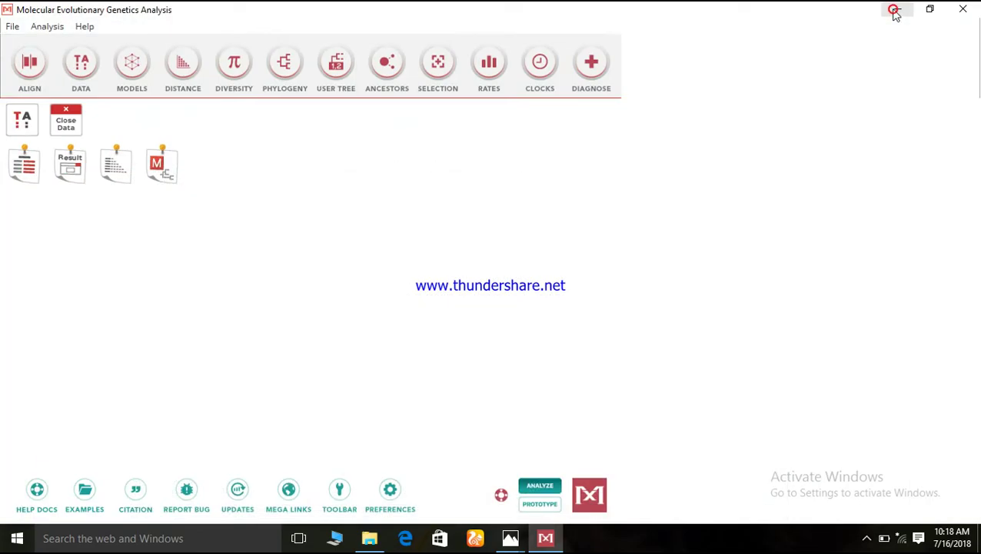
Step: Start Find Gene Duplications and load Newick Export as the gene tree
click(339, 68)
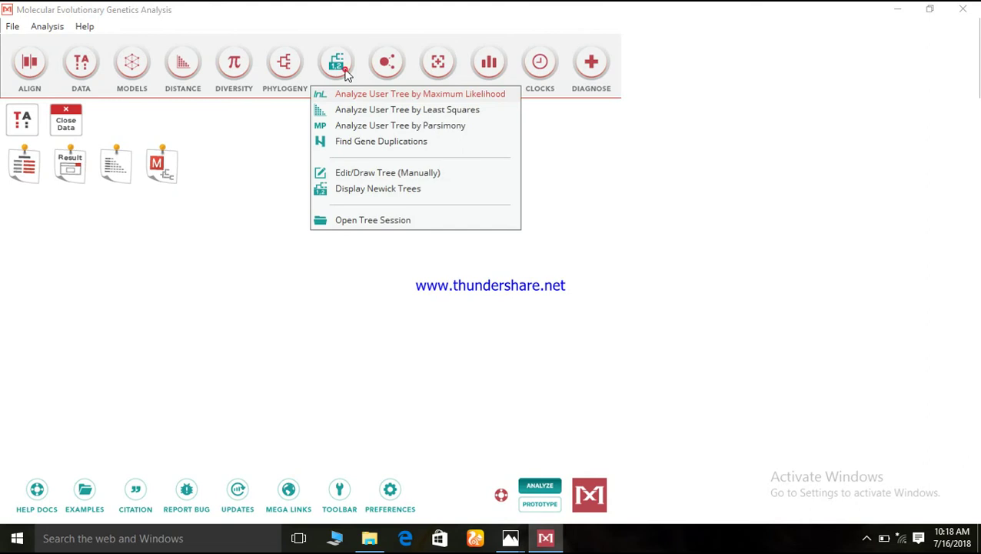
click(355, 142)
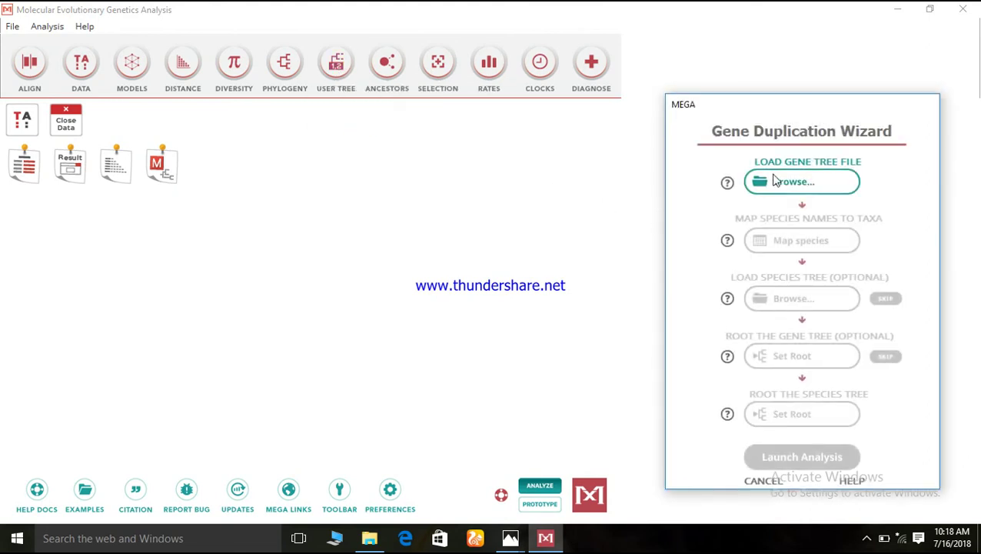
click(777, 185)
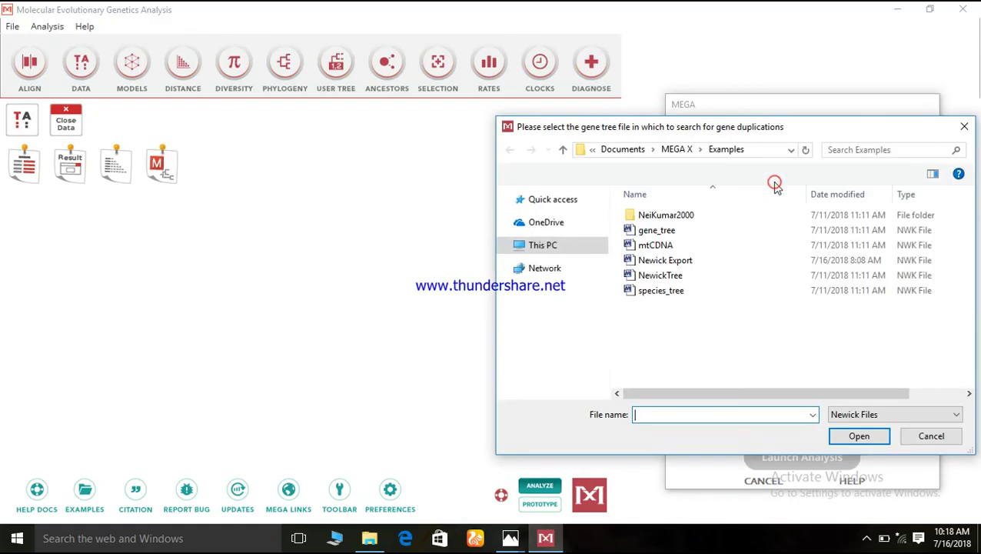
click(640, 264)
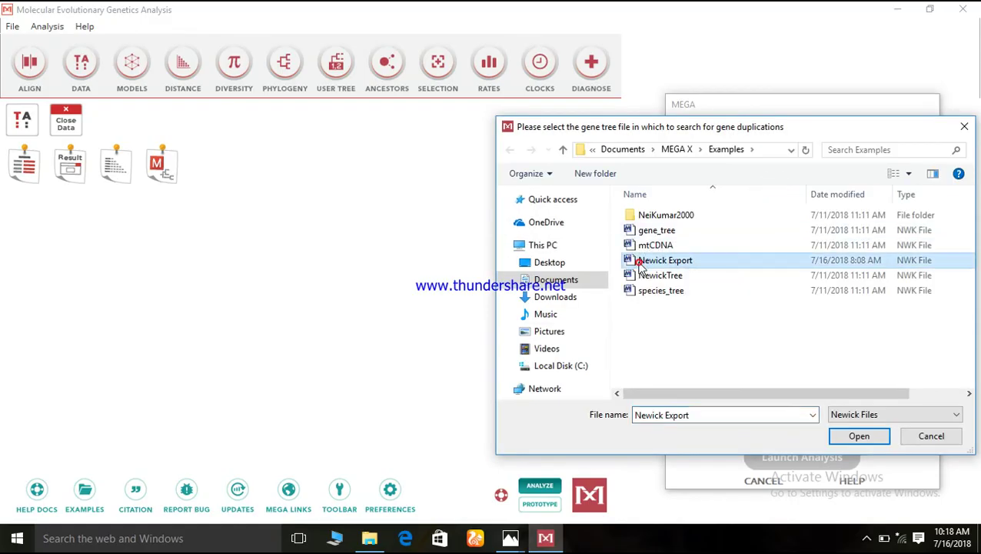
click(841, 438)
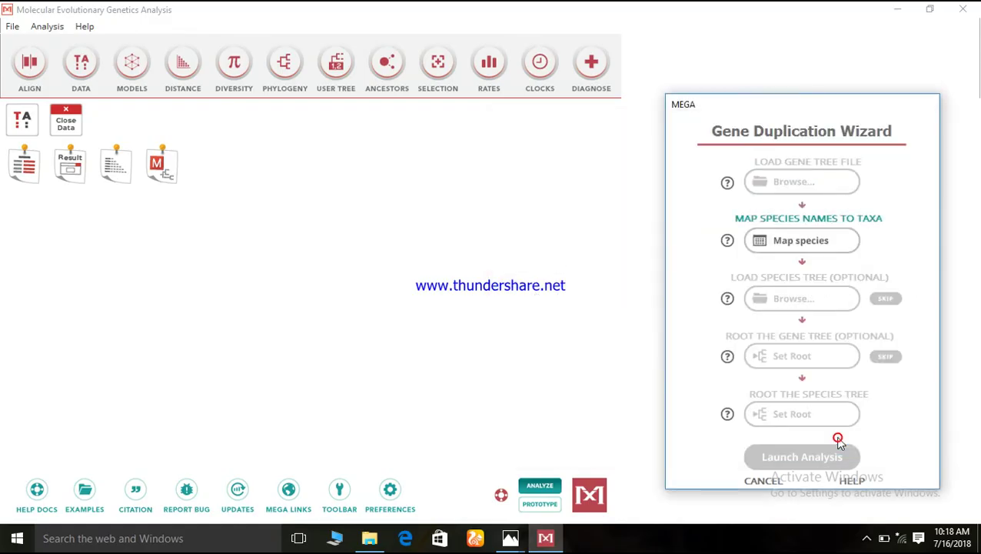
Step: Assign species names a, b, c and d to the first four taxa
click(785, 243)
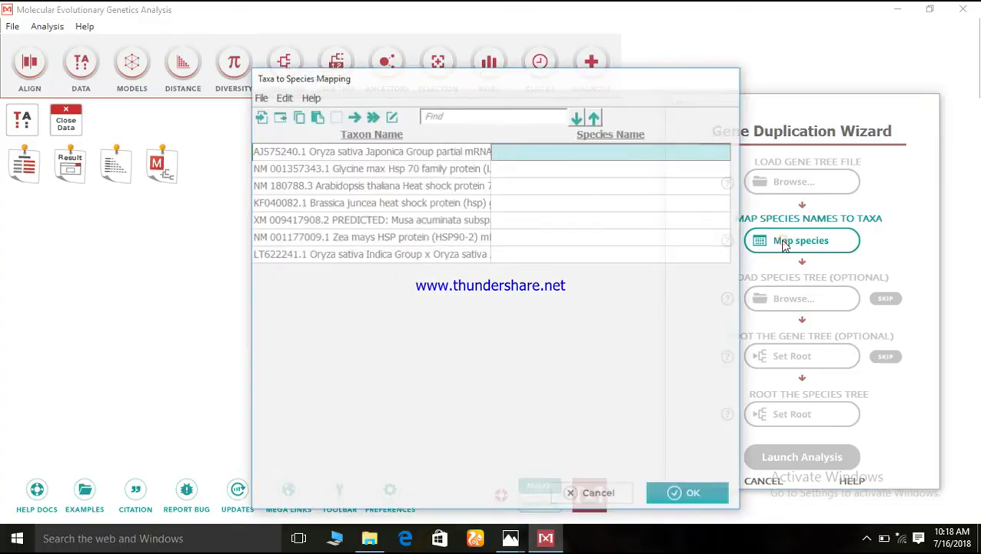
click(541, 153)
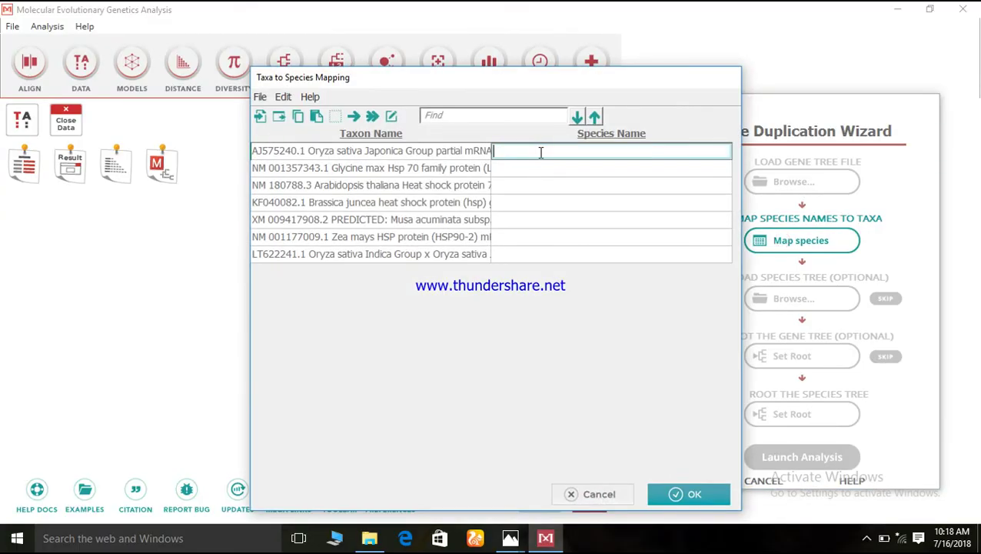
text(a)
click(536, 171)
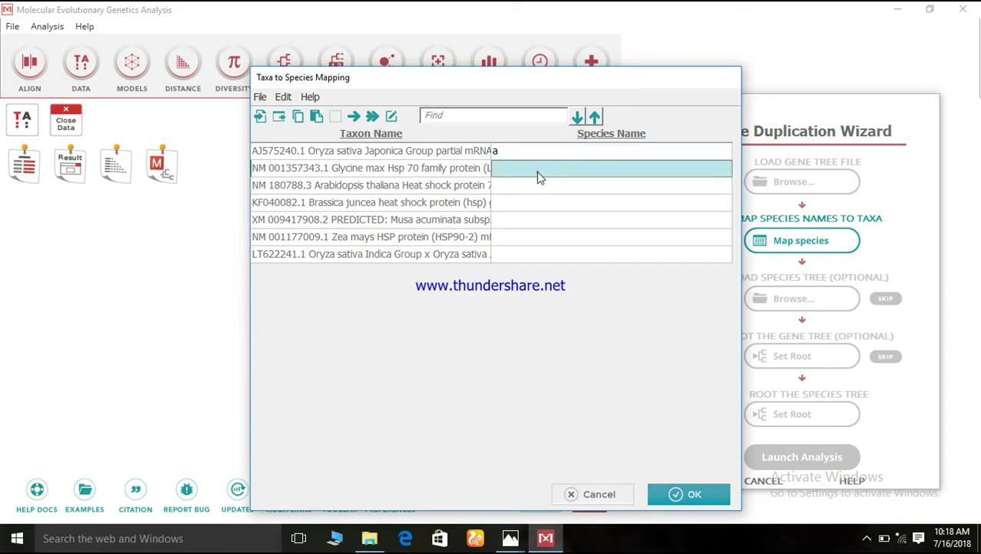
text(b)
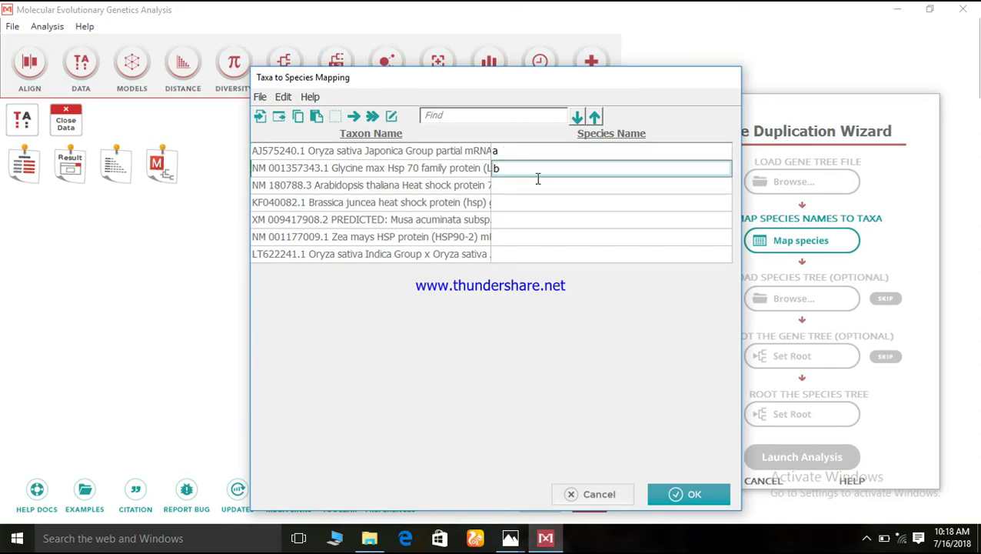
click(536, 186)
text(c)
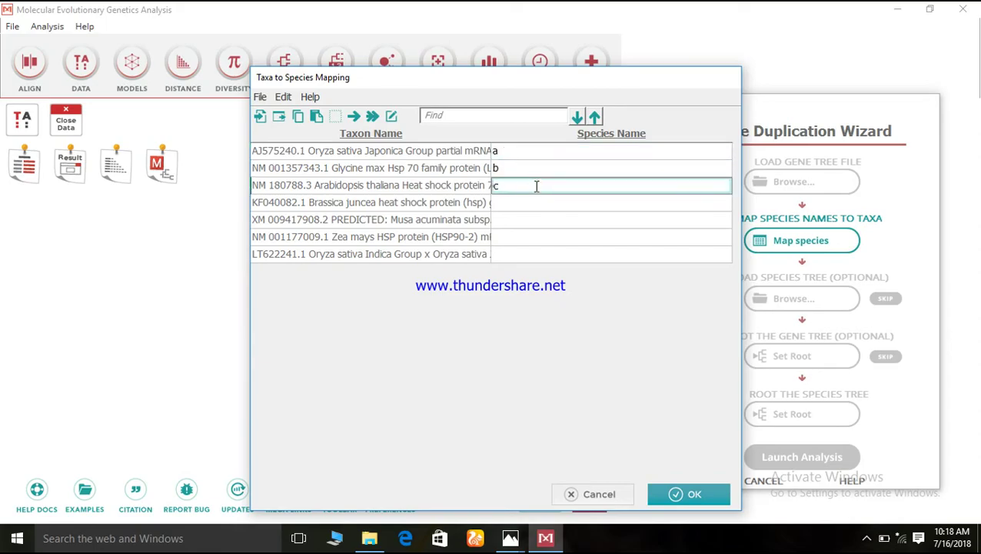
click(536, 204)
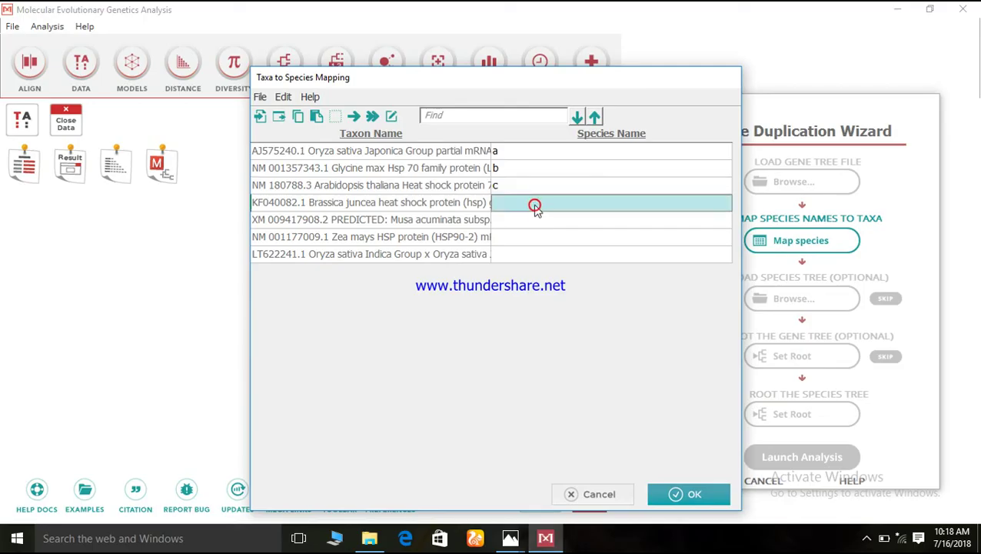
text(d)
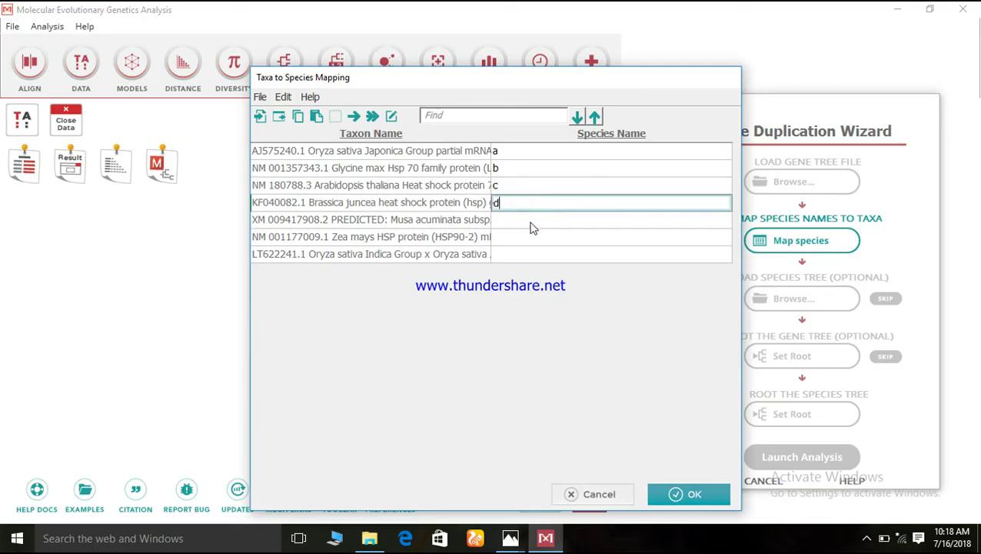
Step: Assign species e, f and g to the remaining taxa and accept the mapping
click(531, 221)
text(e)
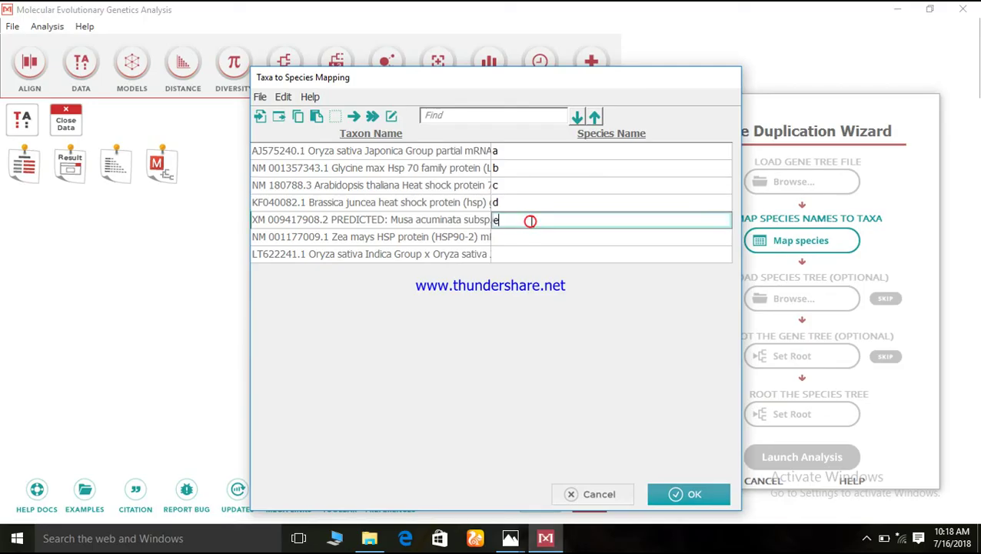
click(529, 240)
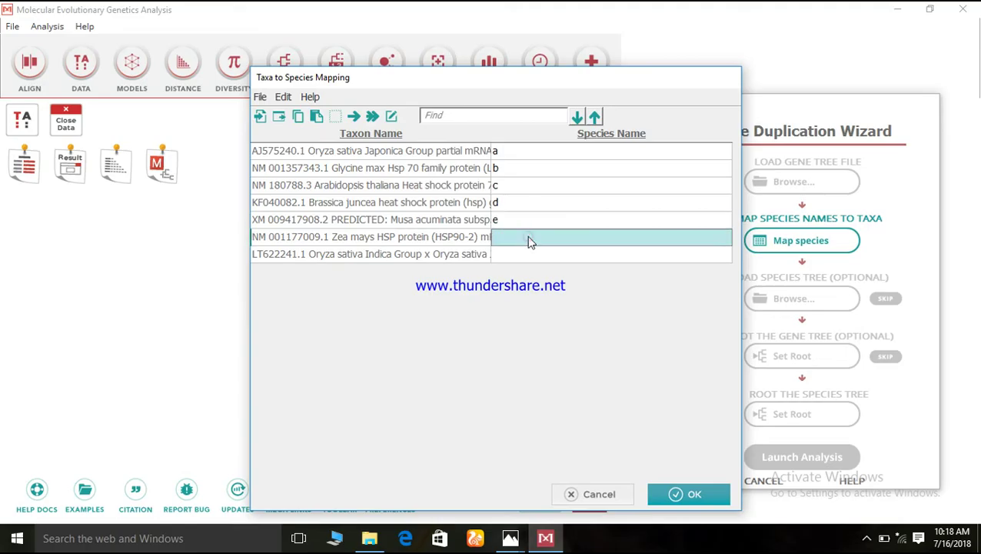
text(f)
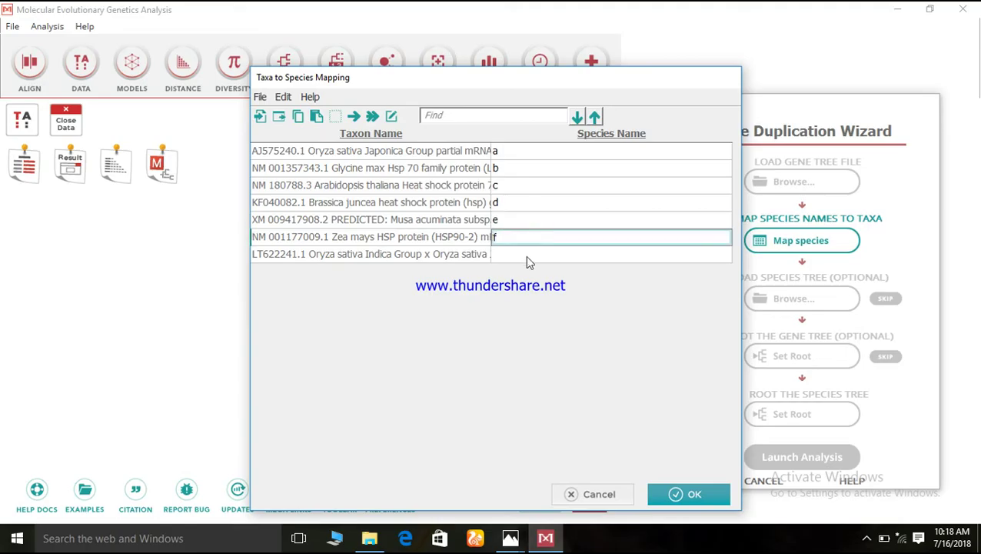
click(527, 254)
text(g)
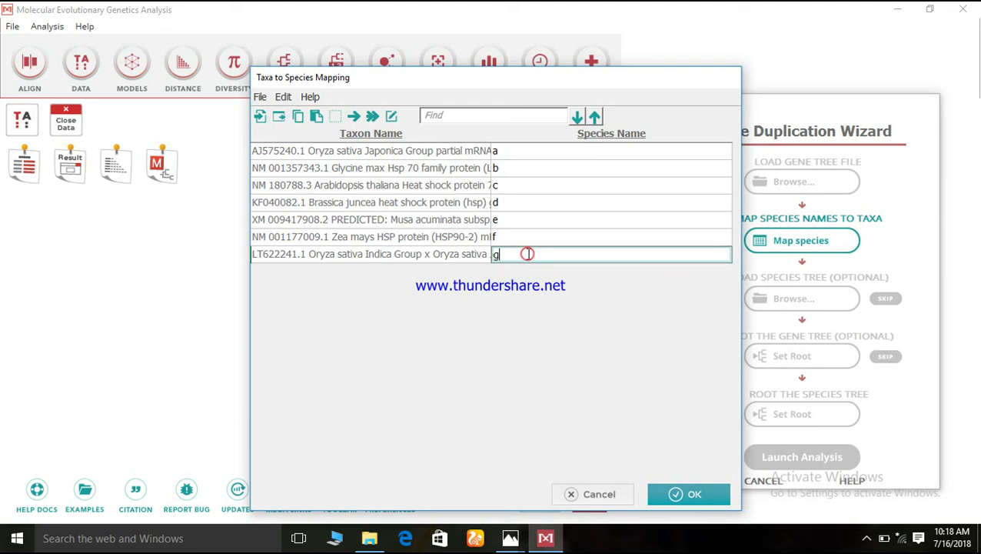
click(694, 494)
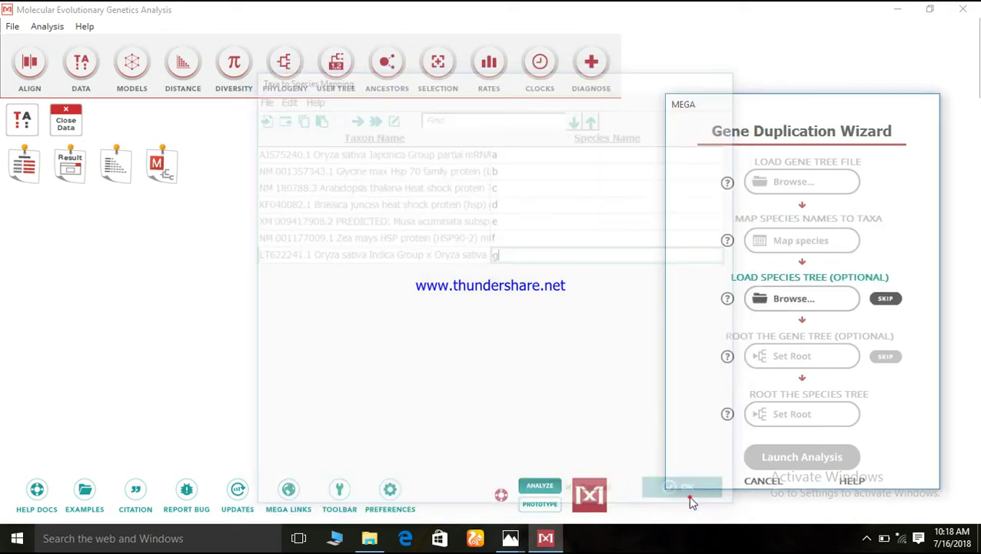
Step: Skip the species tree and rooting, launch the gene duplication analysis, and minimize the result
click(881, 299)
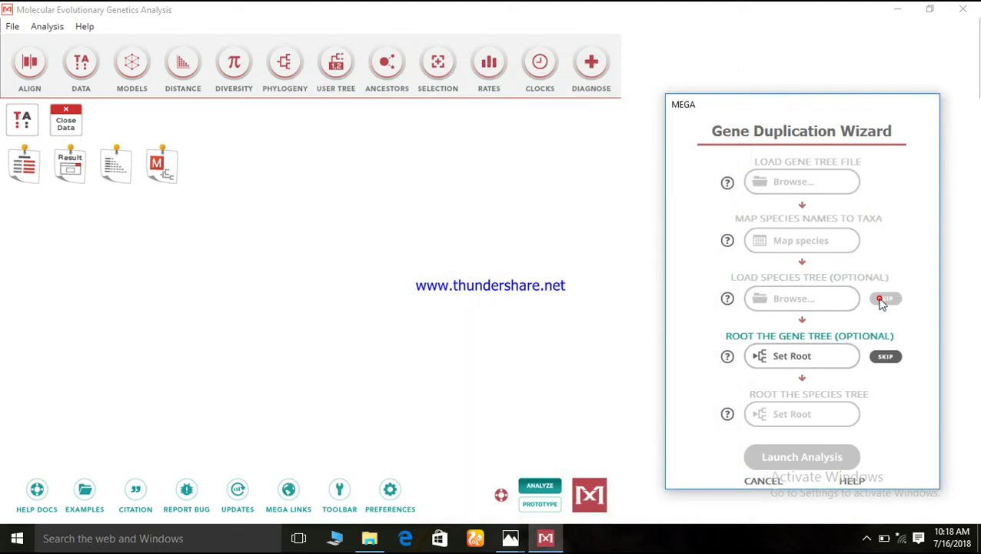
click(886, 357)
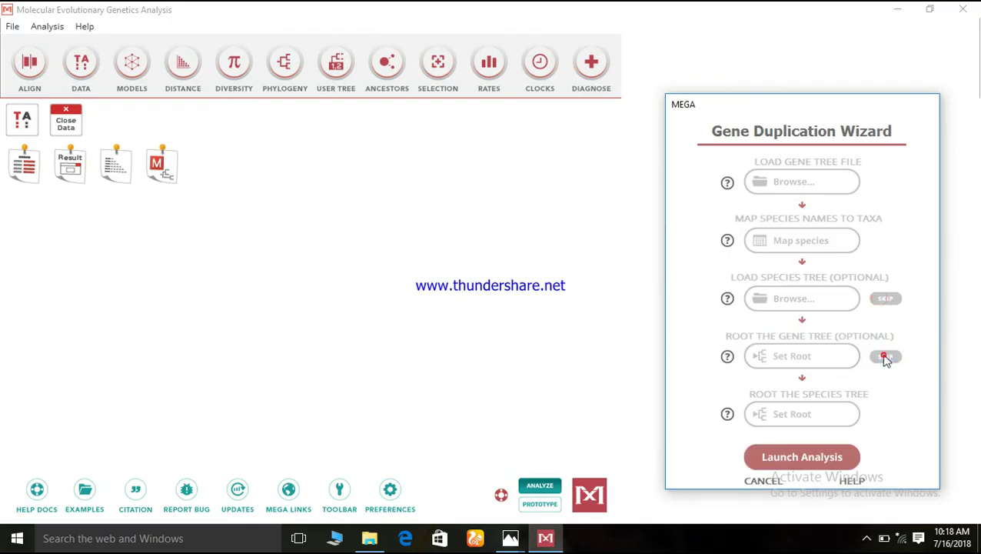
click(821, 459)
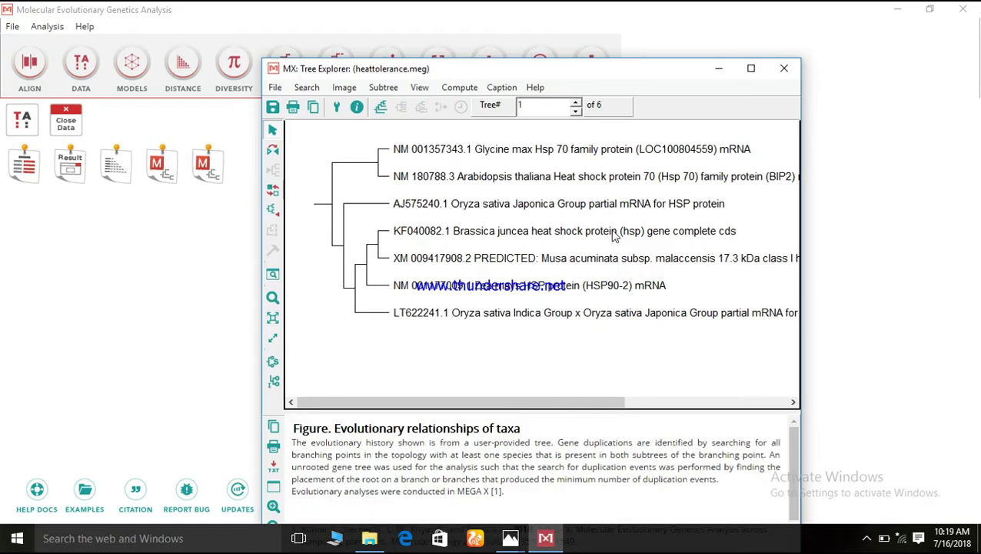
click(719, 74)
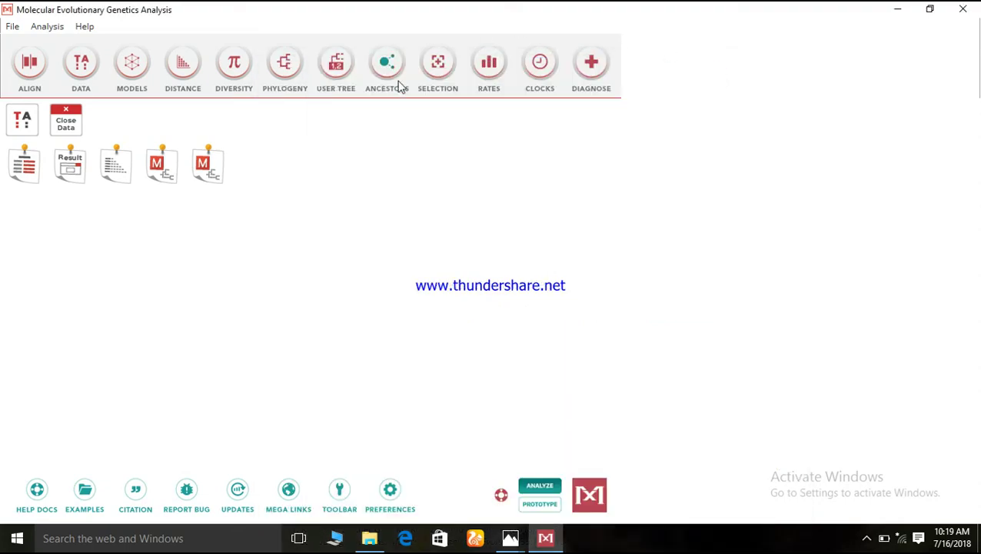
Step: Start the Evolutionary Probability wizard and load the Newick Export tree file
click(436, 77)
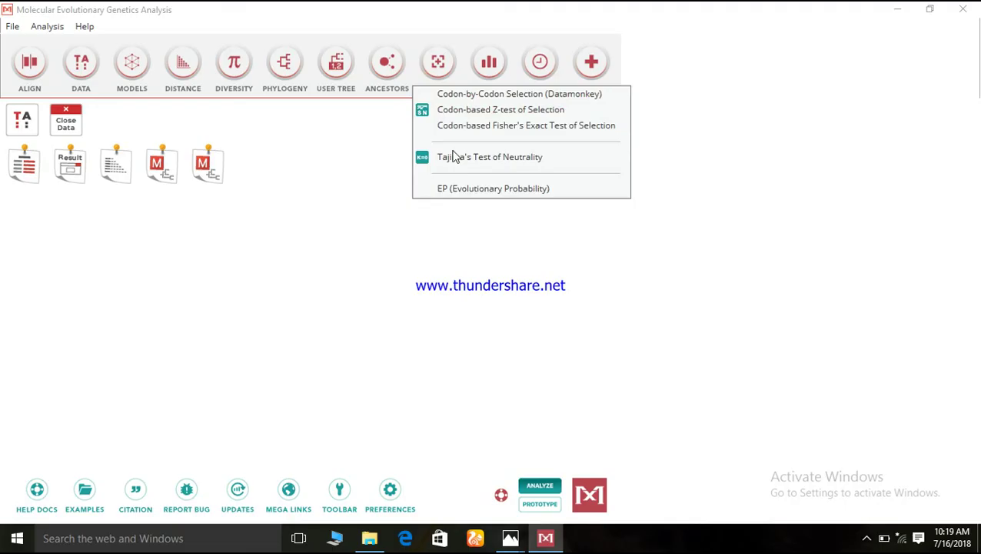
click(456, 192)
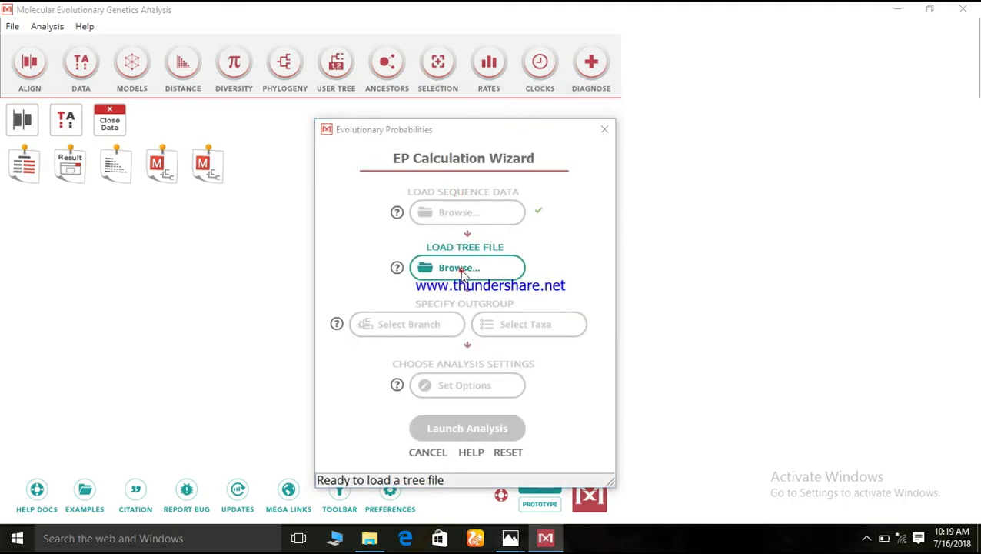
click(463, 271)
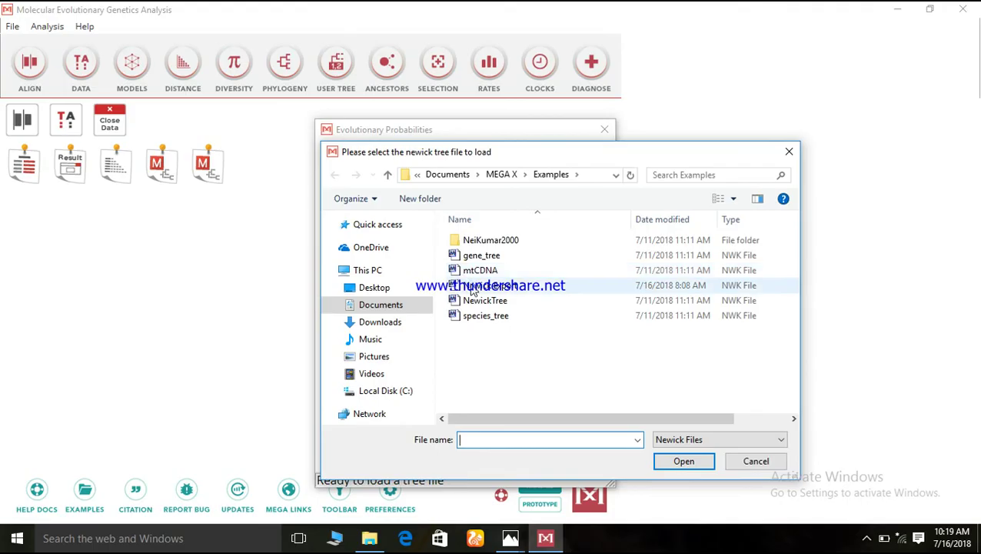
click(472, 286)
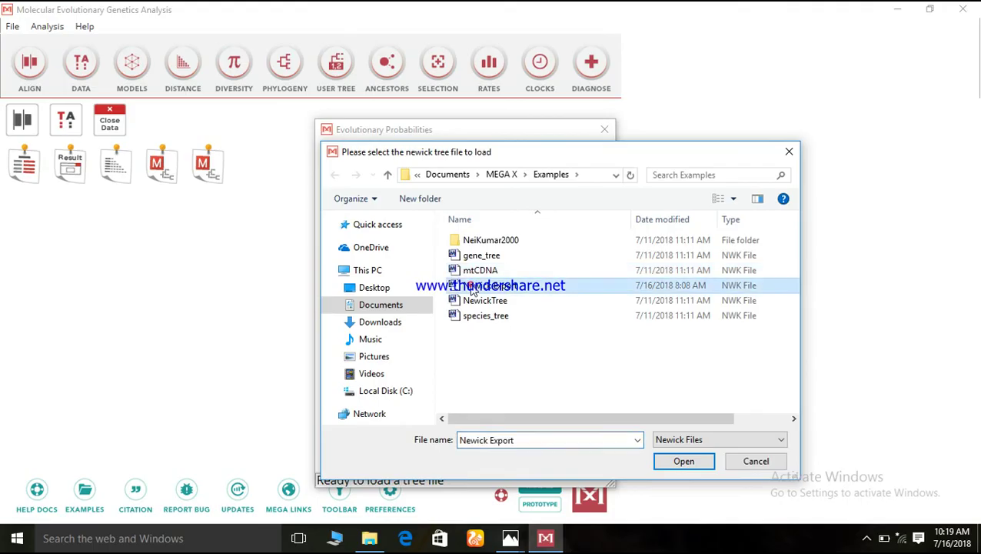
click(682, 462)
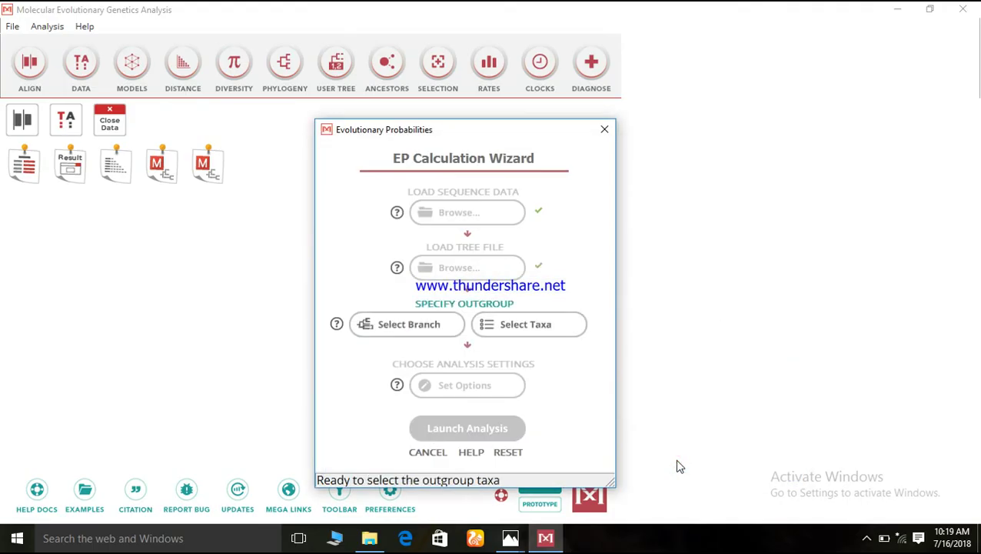
Step: Select the outgroup branch on the tree and confirm the rooting
click(435, 324)
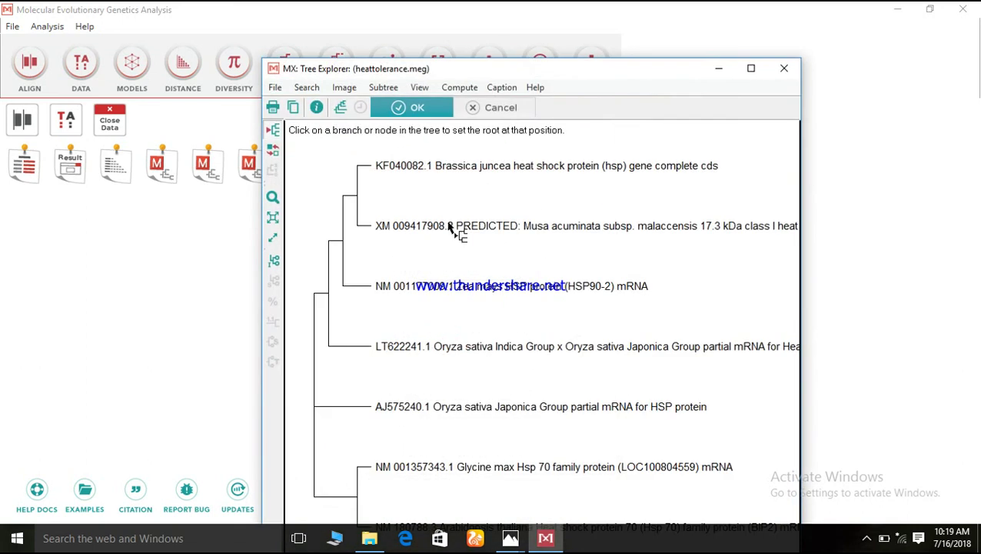
click(420, 109)
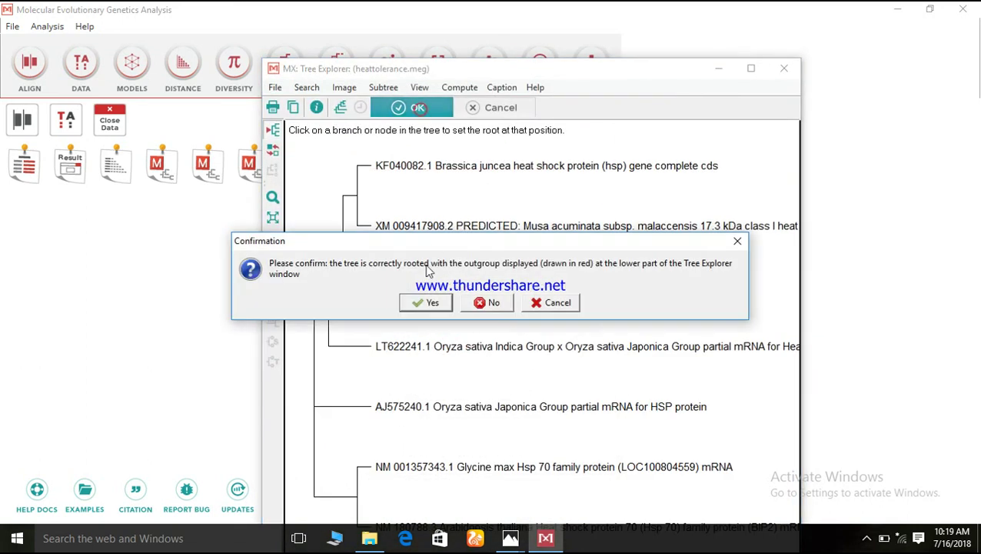
click(428, 303)
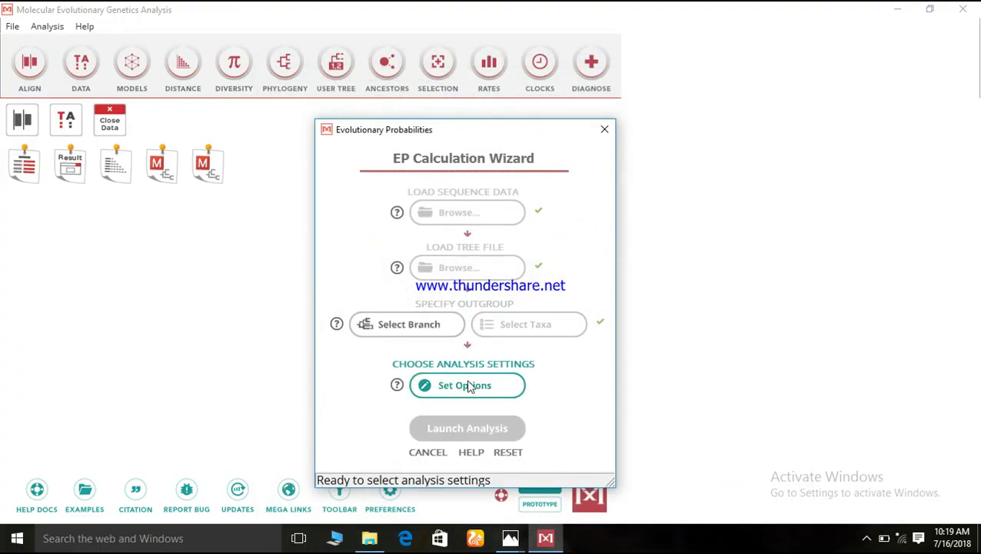
Step: Accept the default Tamura-Nei analysis options and run the evolutionary probability calculation
click(467, 385)
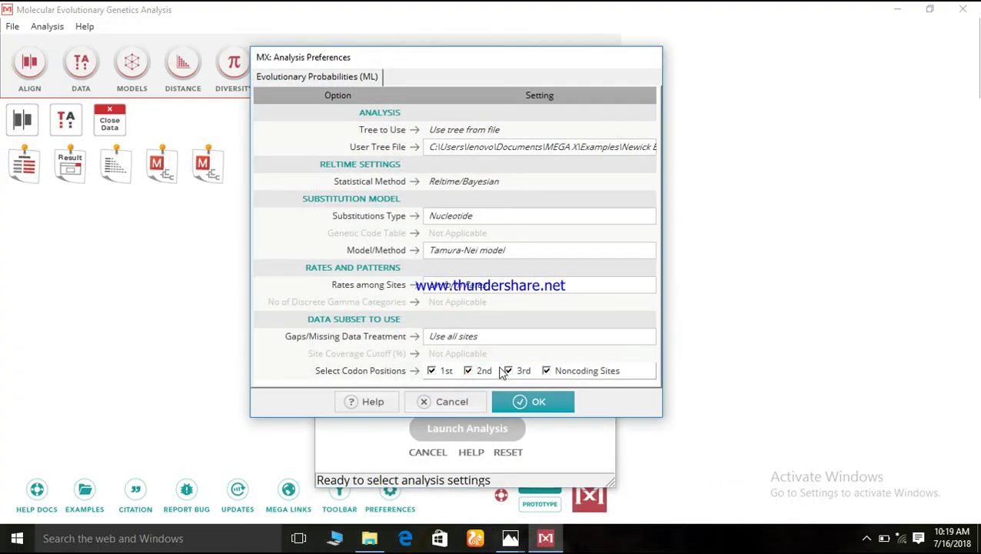
click(536, 401)
click(451, 432)
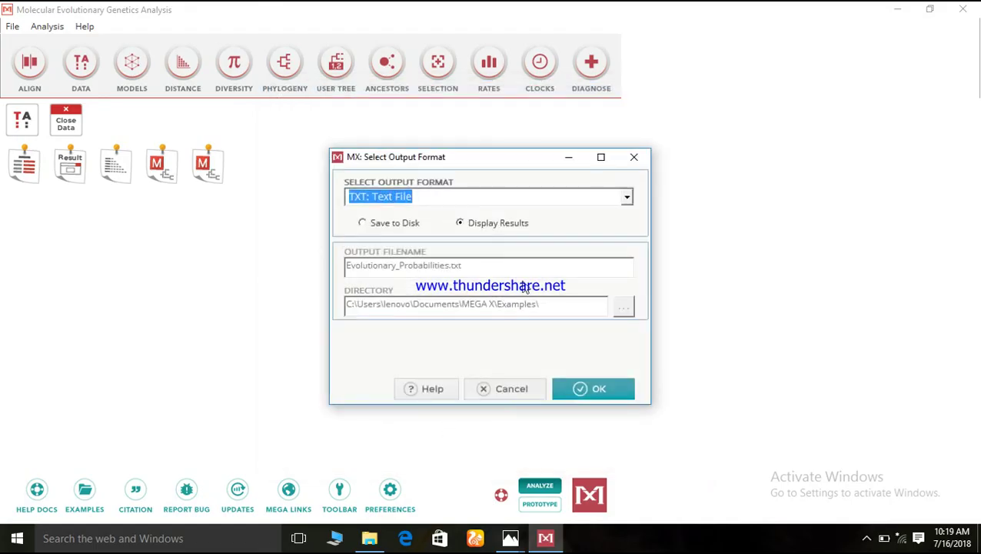
Step: Show the per-site A, C, G, T probabilities as TXT output, then minimize the Text File Editor
click(577, 389)
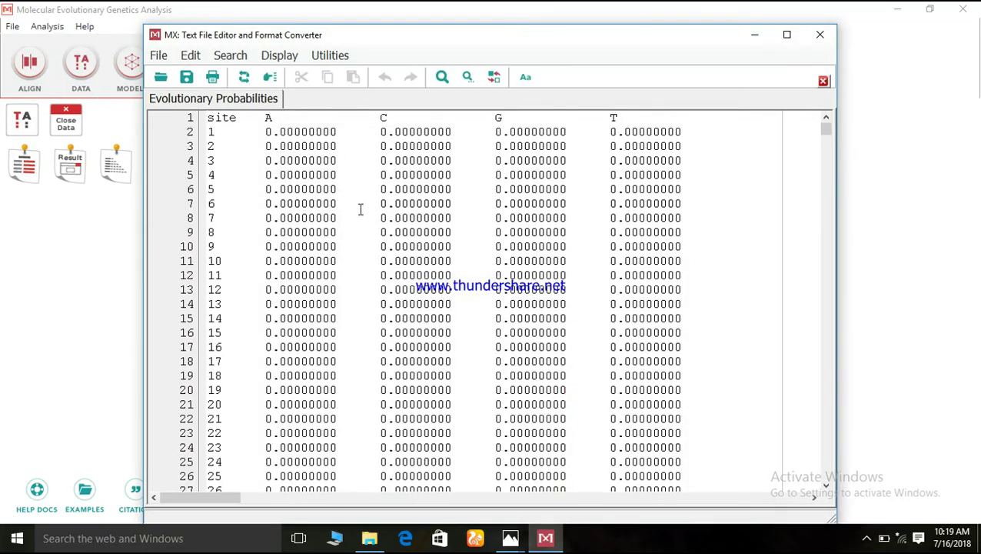
click(754, 35)
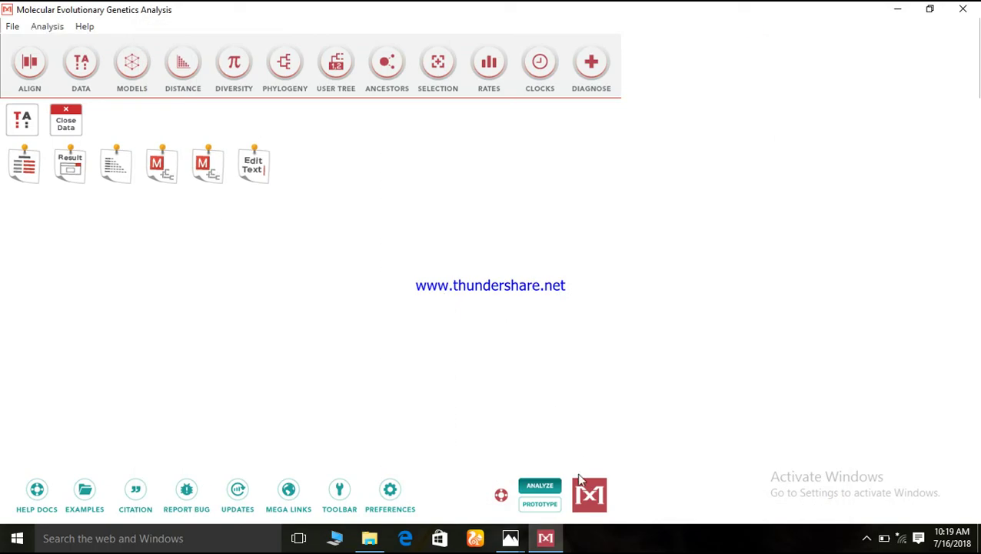
mouse_move(510, 538)
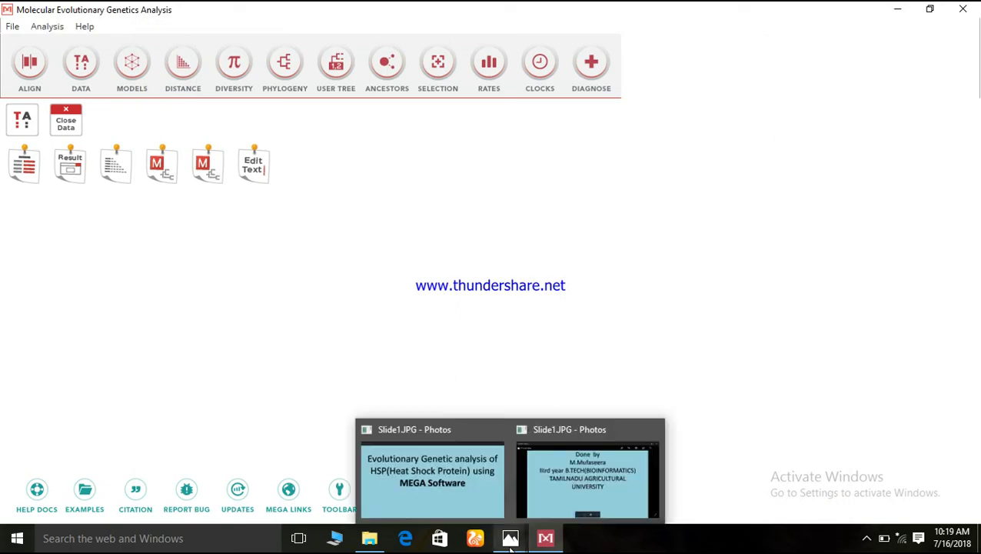
Step: Bring the Slide1.JPG closing credits slide in Photos to the front
click(547, 491)
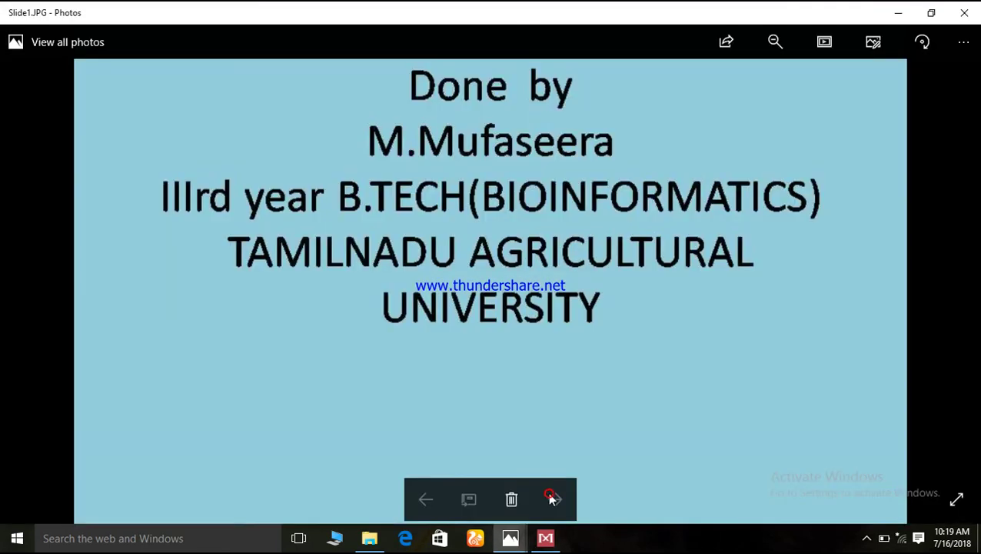